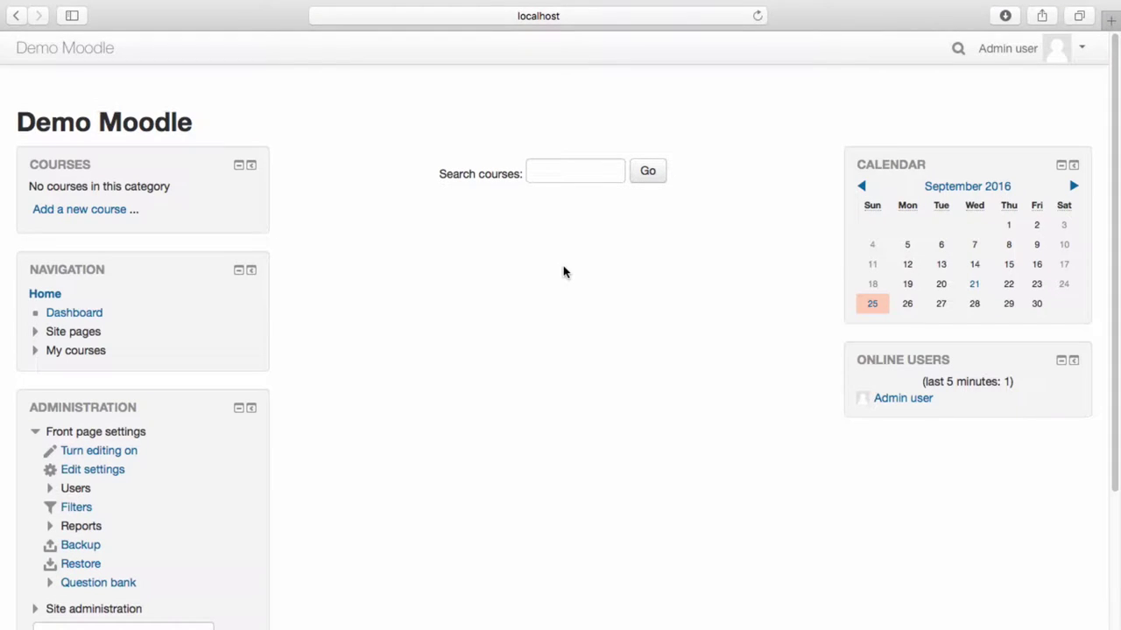
Step: Go to the site-wide Scales page via Site administration > Grades > Scales
scroll(563, 272, down, 2)
scroll(563, 272, down, 2)
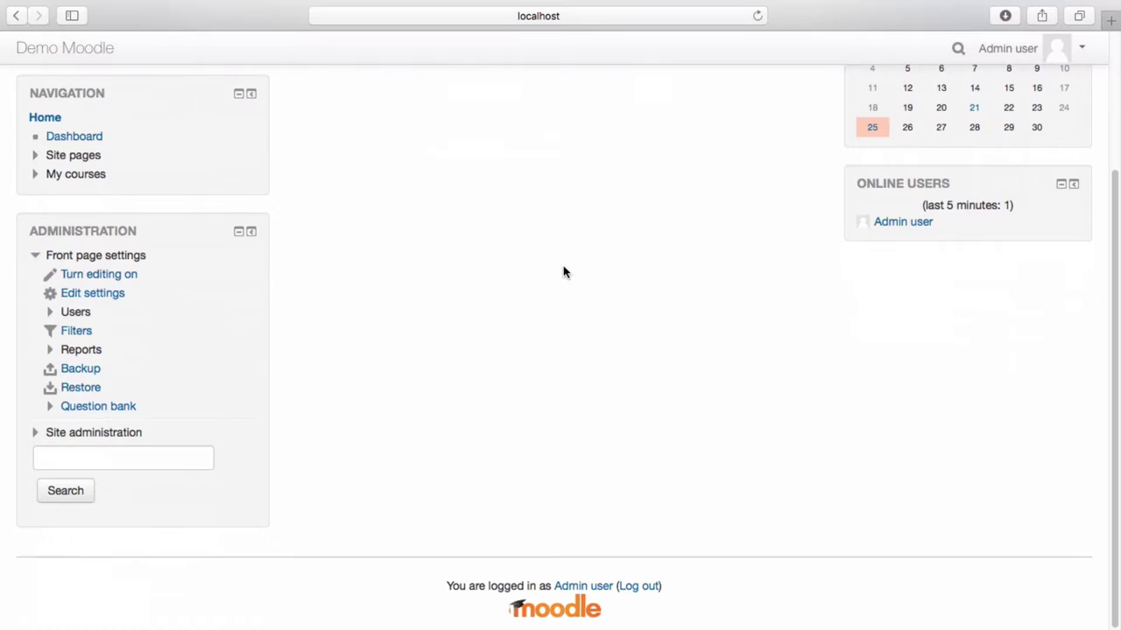
click(127, 435)
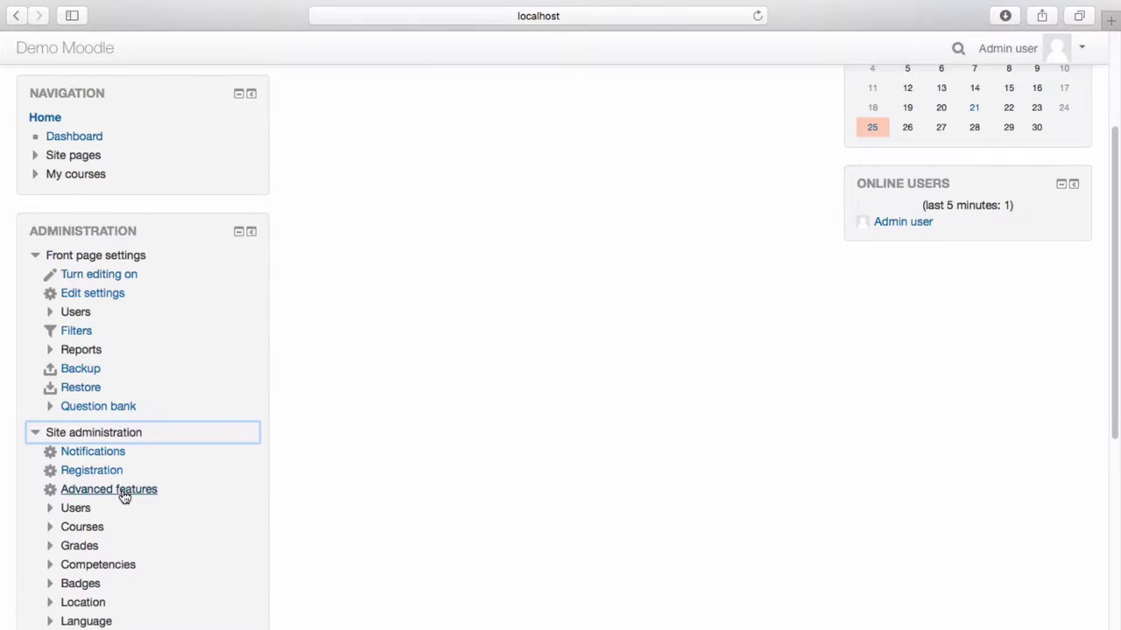
click(84, 546)
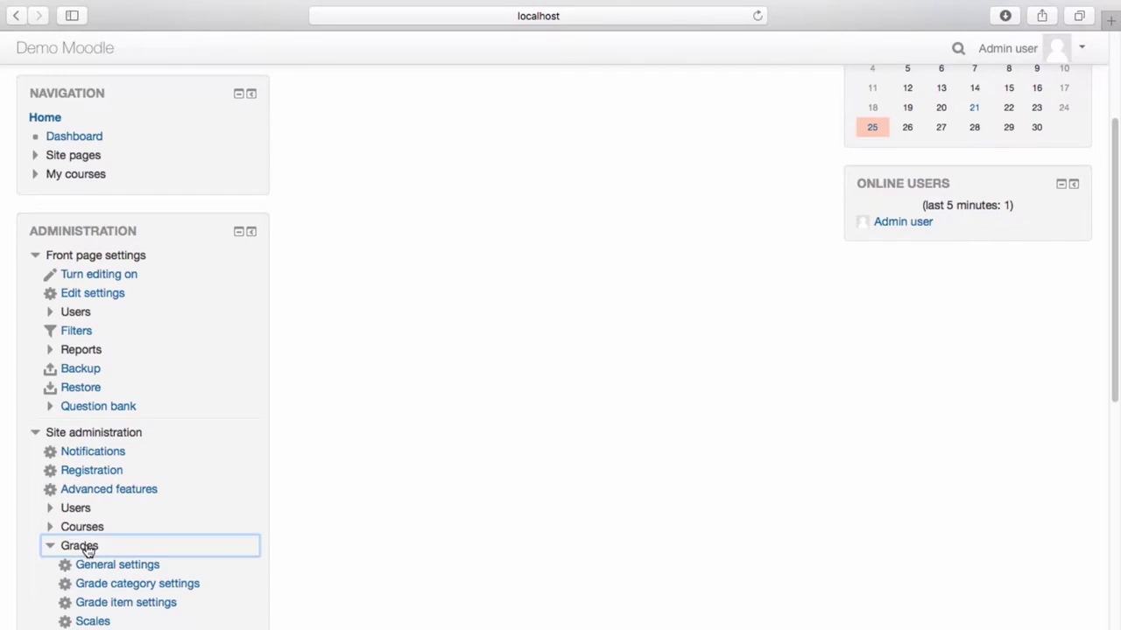
scroll(184, 580, down, 2)
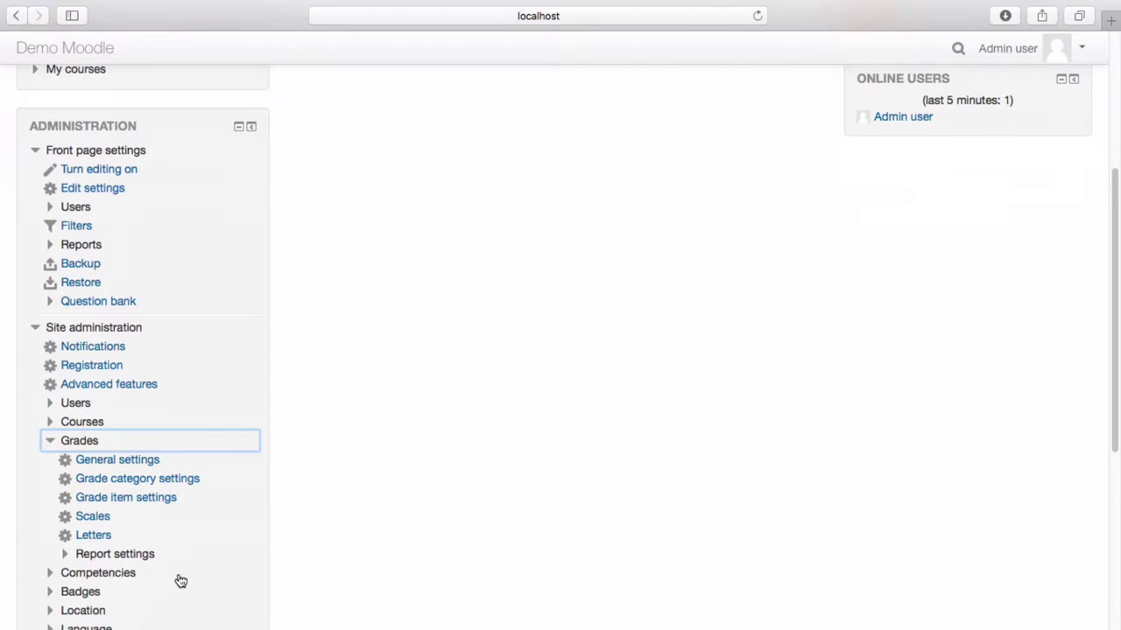
click(99, 516)
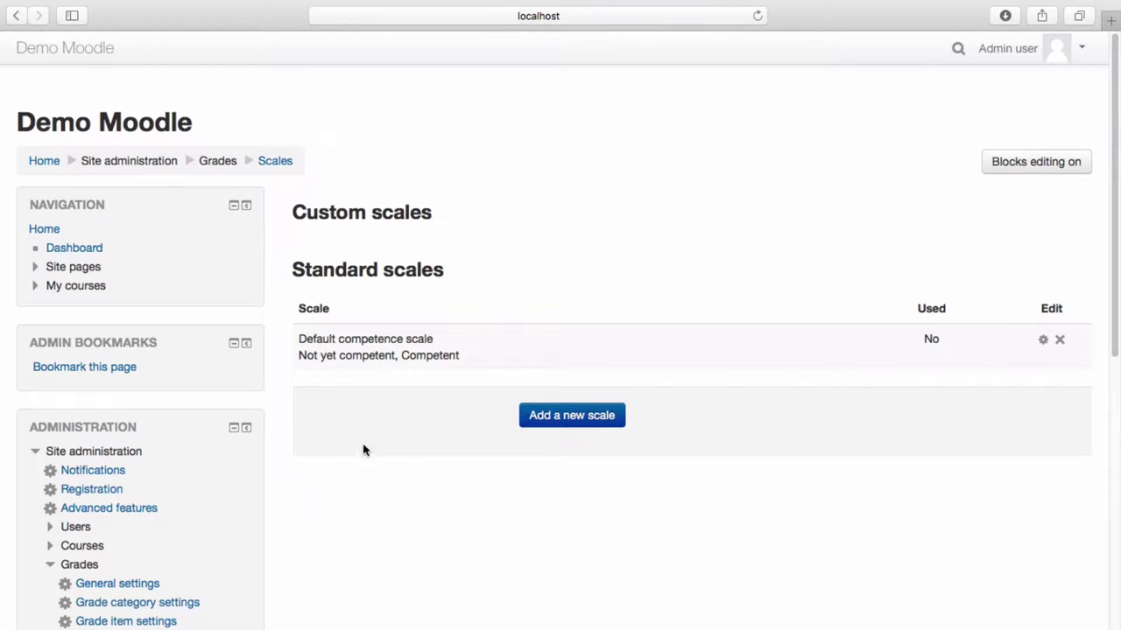
Step: Add a new scale and enter the name 'Pass Fail'
click(557, 419)
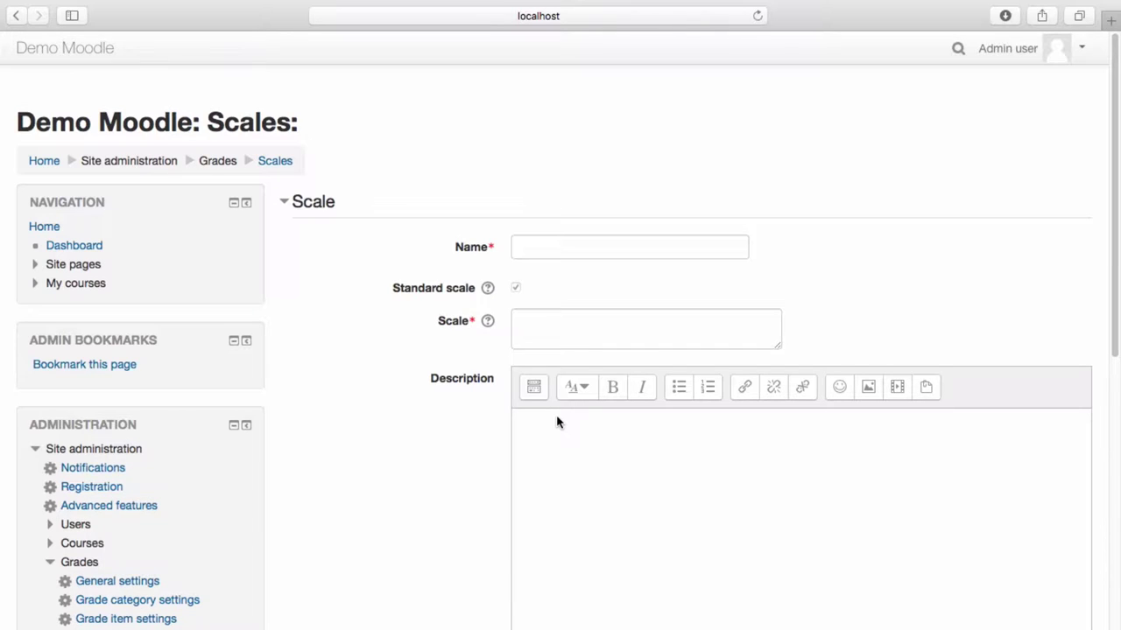
click(550, 242)
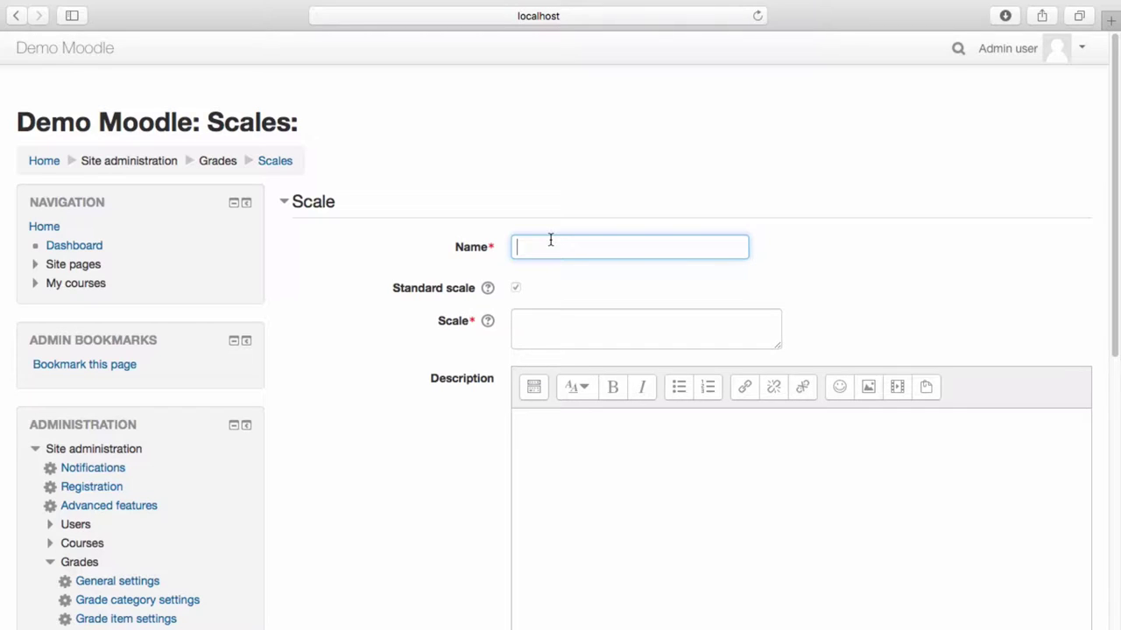
text(Pas)
text(s Fa)
text(il)
Step: Enter scale items 'Fail, Pass, Distinction' and save the Pass Fail scale
click(569, 319)
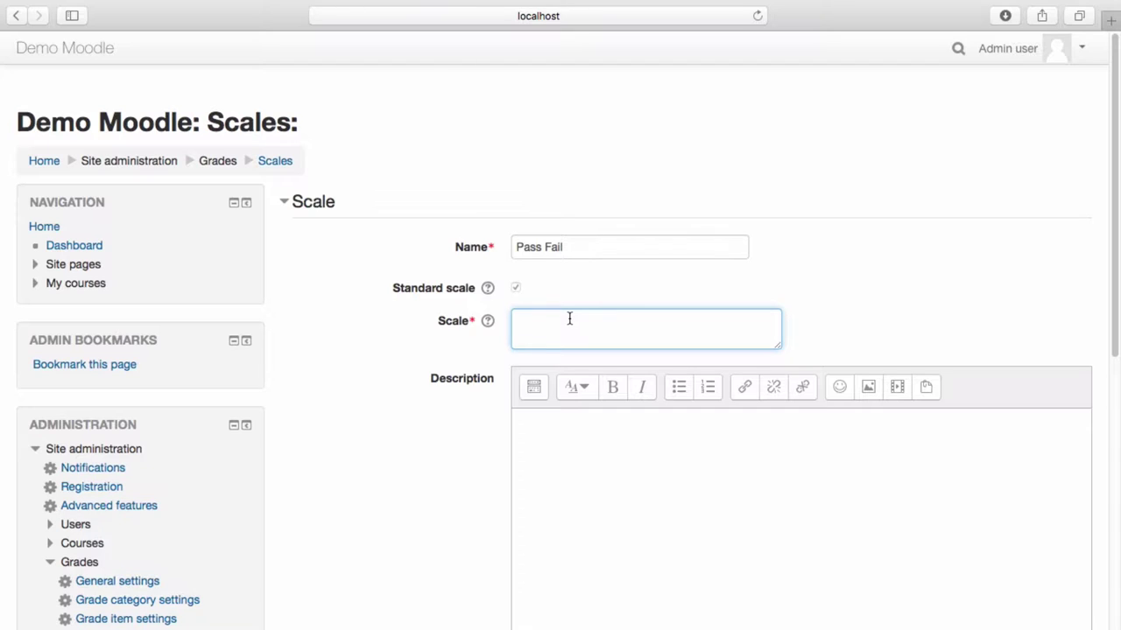
text(Fail)
text(, Pas)
text(s, Di)
text(stinction)
drag(1116, 281, 1117, 429)
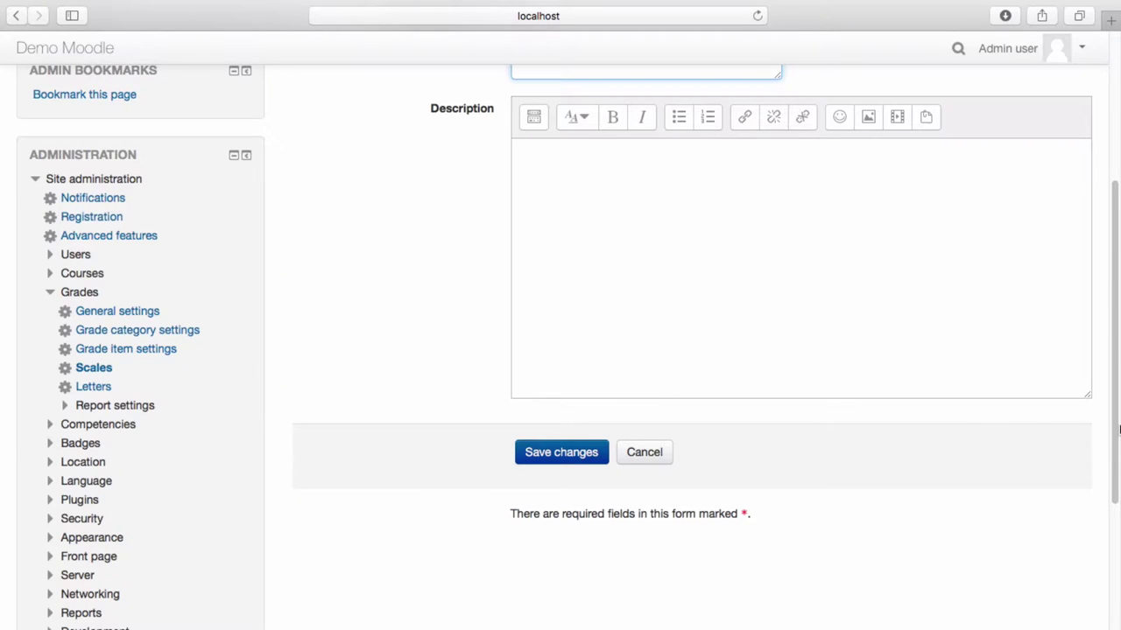
click(569, 462)
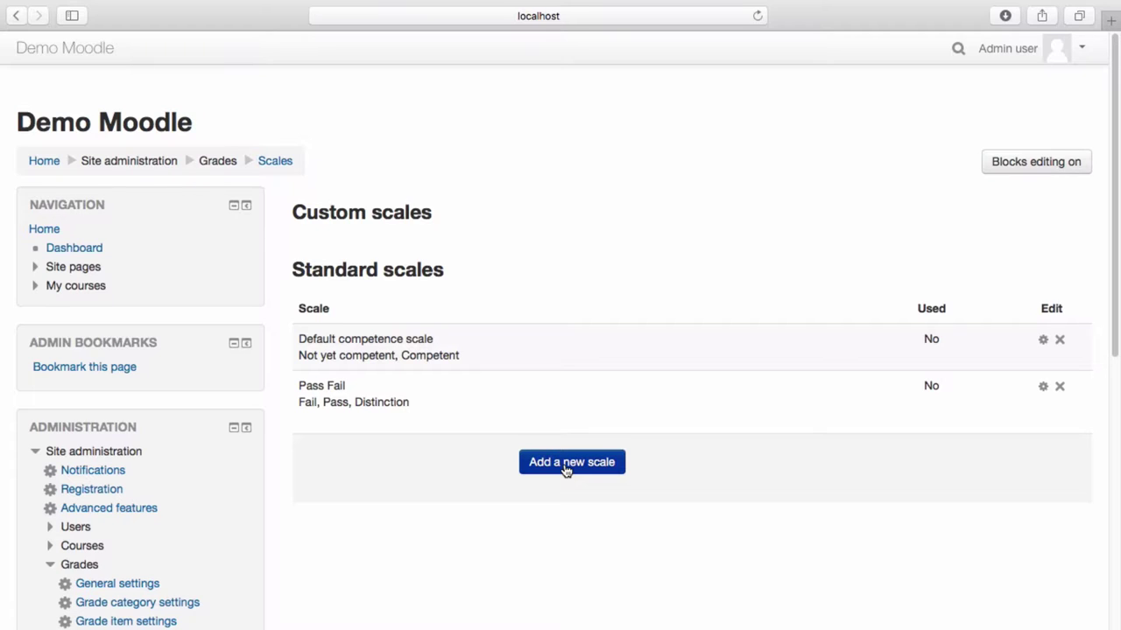
Step: Tick Enable outcomes in Advanced features and save the settings
click(142, 508)
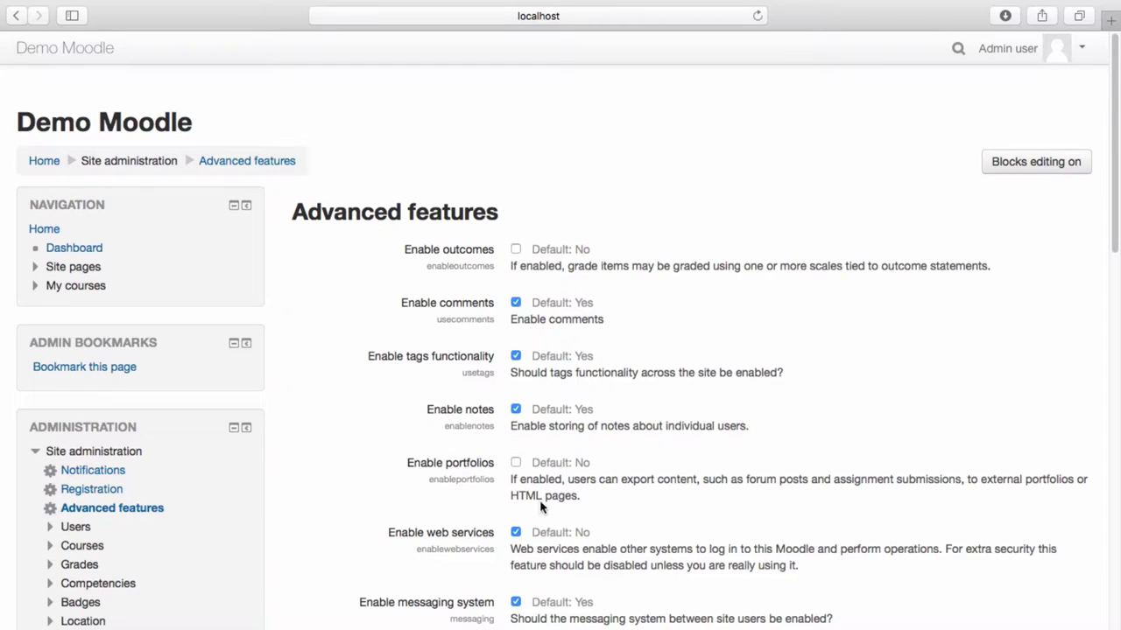
click(516, 251)
scroll(640, 430, down, 10)
scroll(639, 433, down, 3)
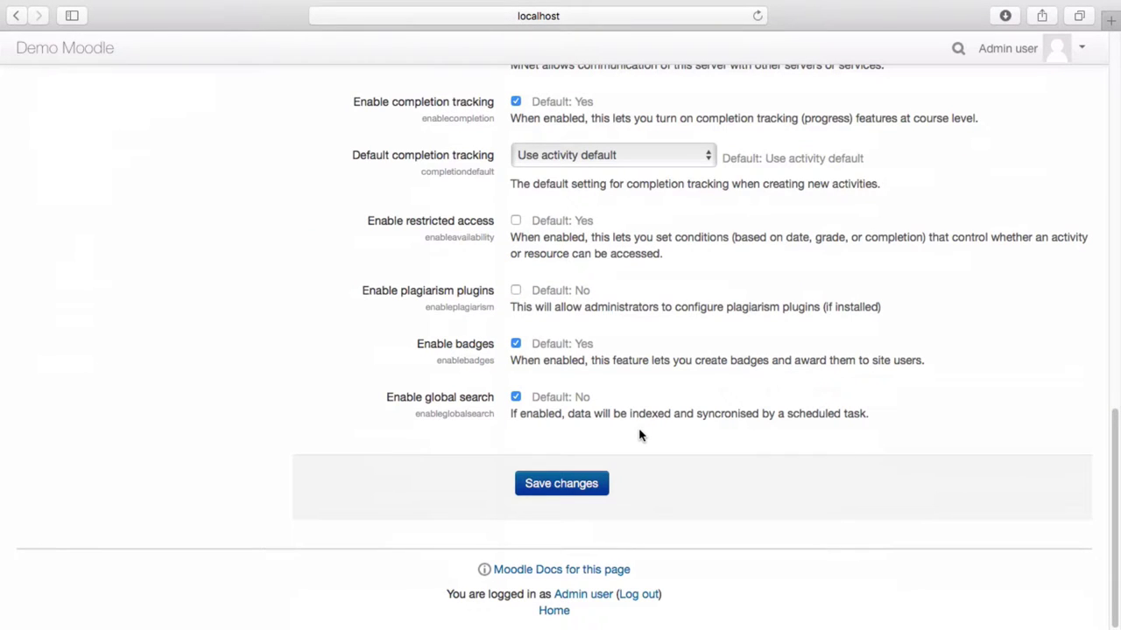
click(569, 489)
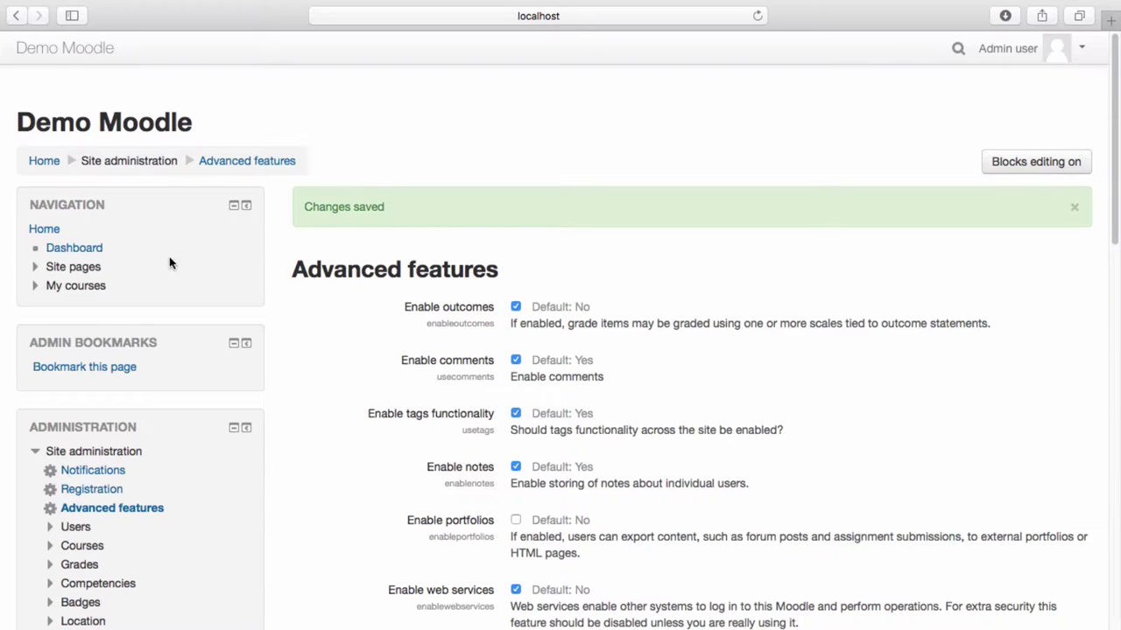
click(92, 288)
Step: Open the OHS course's Outcomes page and go to Edit outcomes
click(75, 308)
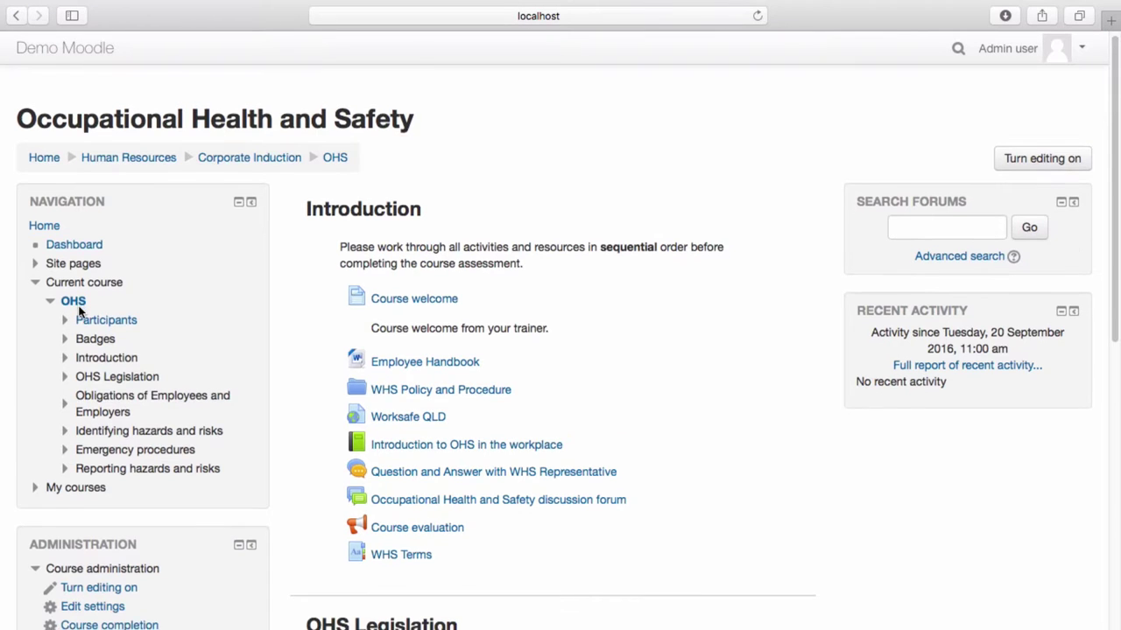
scroll(79, 311, down, 5)
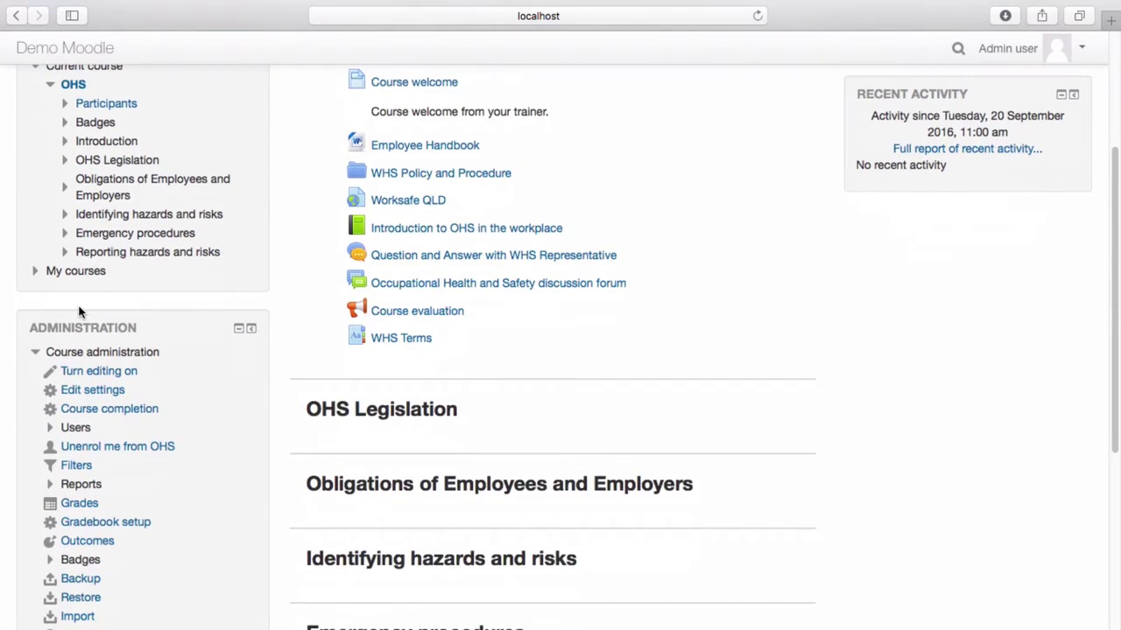
scroll(79, 311, down, 2)
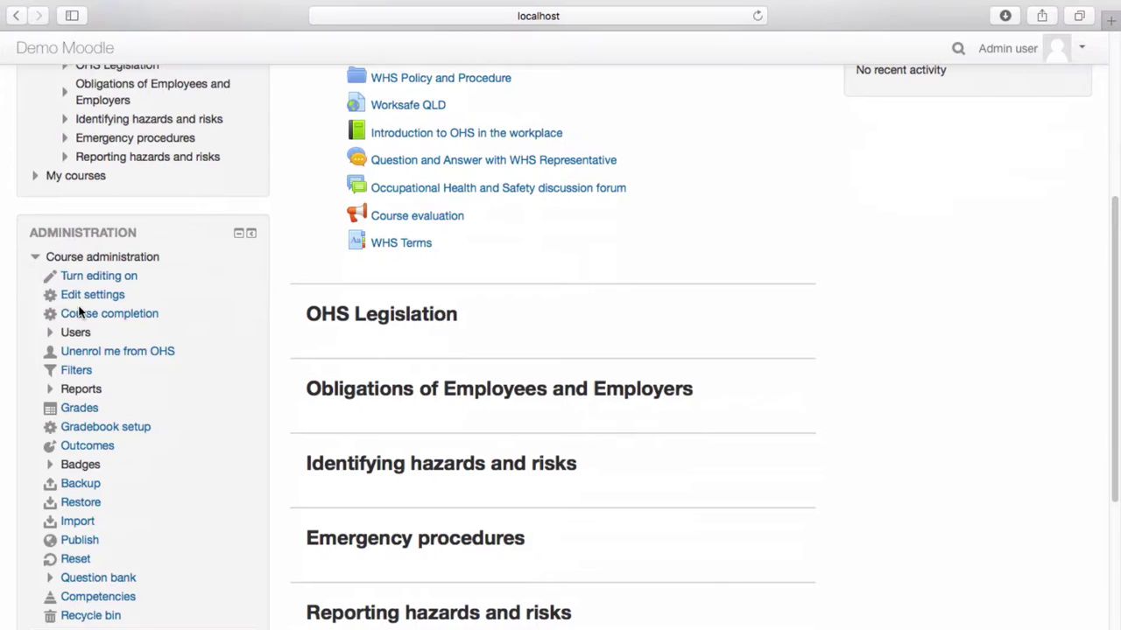
click(96, 447)
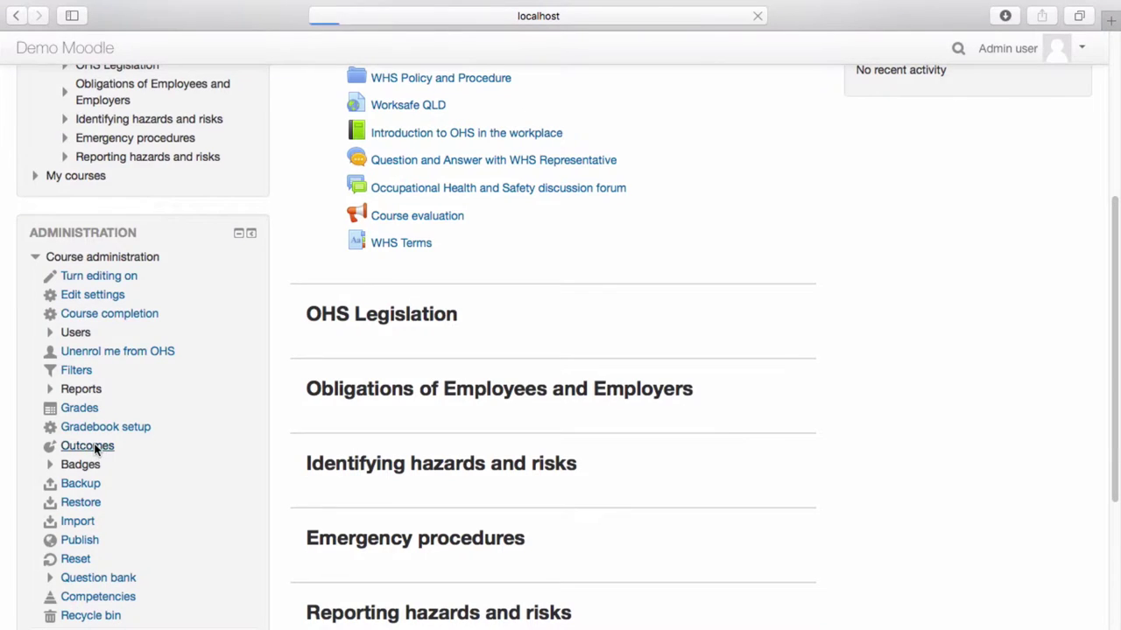
scroll(96, 449, down, 2)
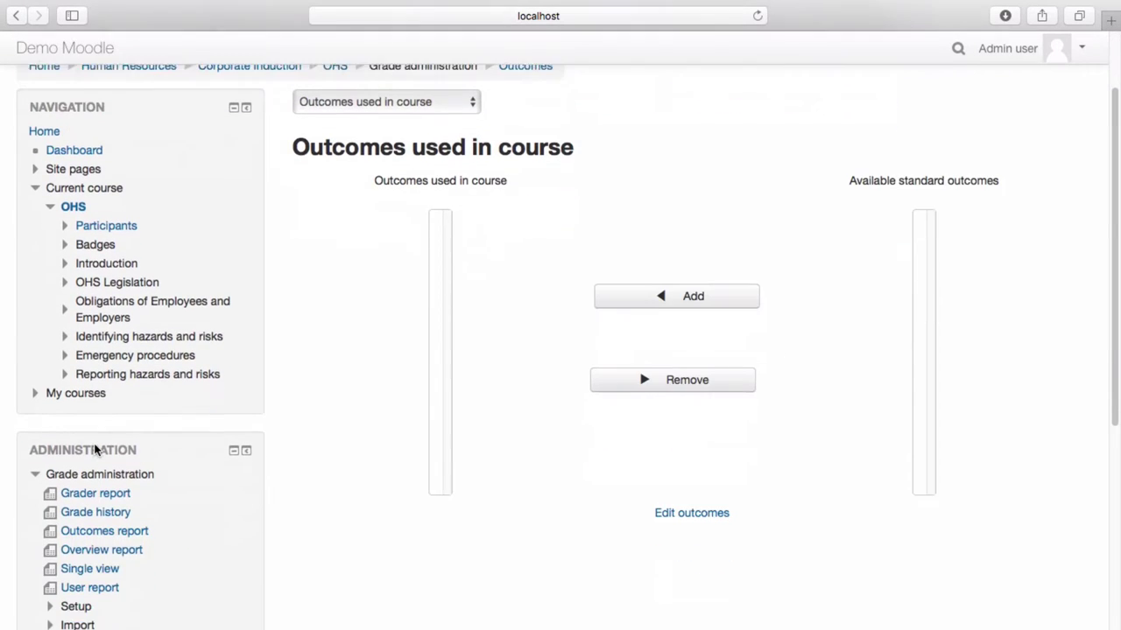
scroll(96, 449, down, 1)
scroll(96, 449, down, 1)
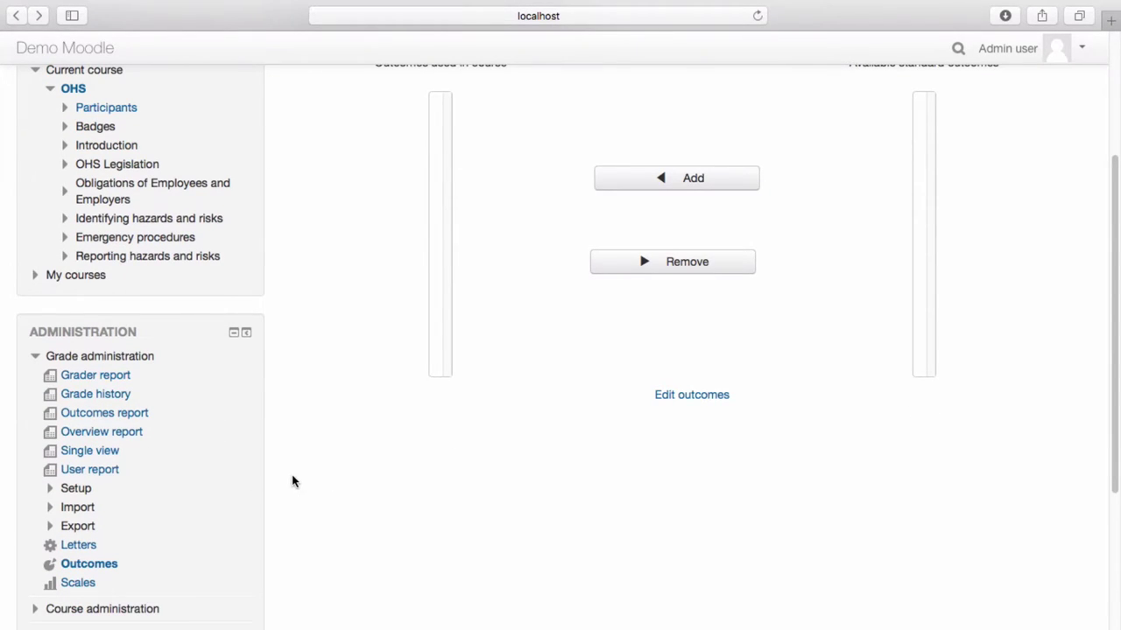
click(680, 395)
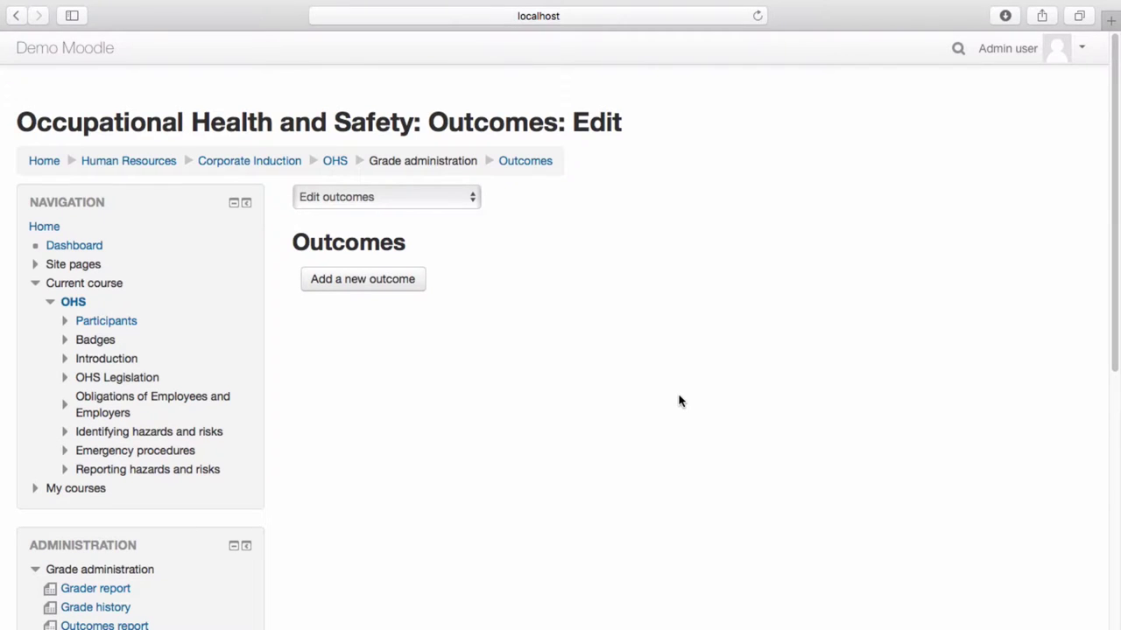
Step: Add outcome 'OHS Introduction', short name 'OHS Intro', graded on the Pass Fail scale
click(386, 280)
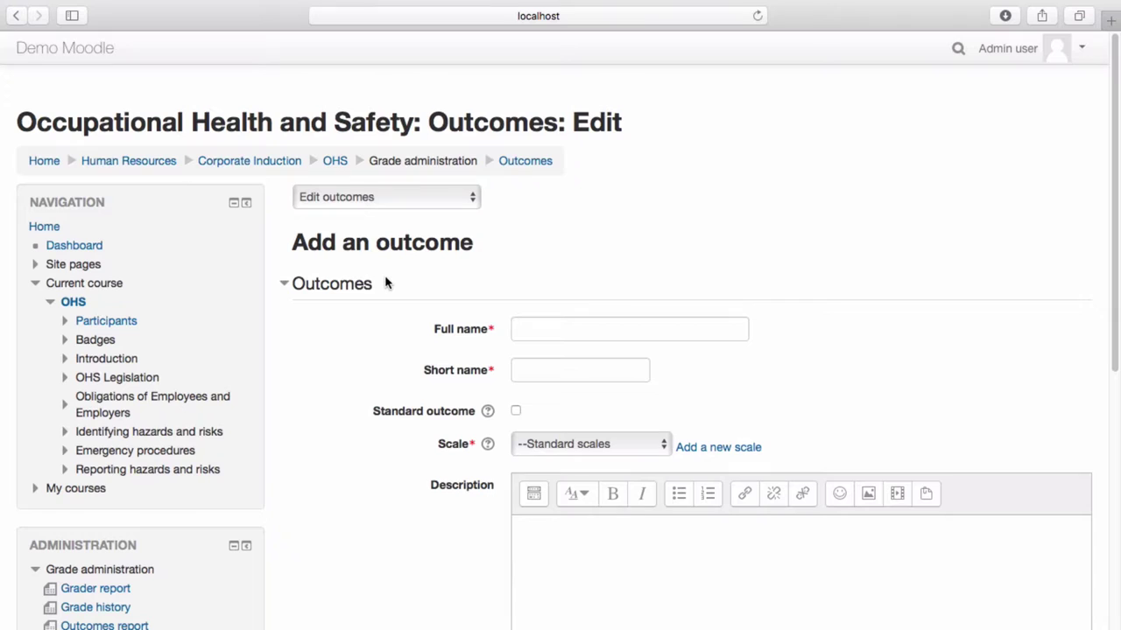
click(529, 331)
text(OH)
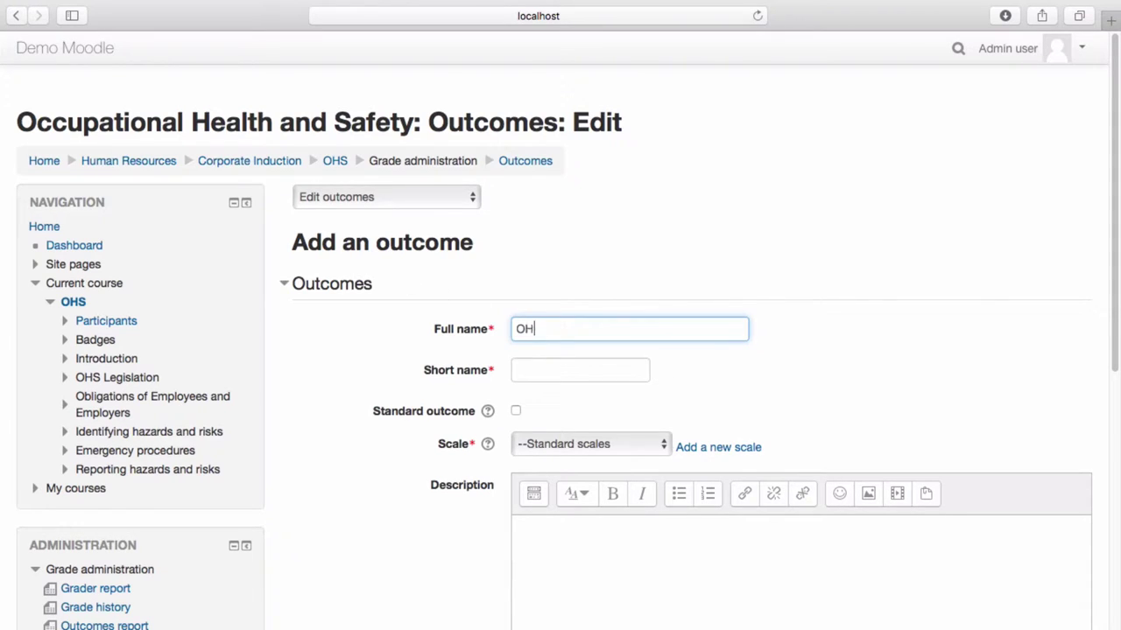
text(S)
text( I)
text(ntroduction)
click(525, 368)
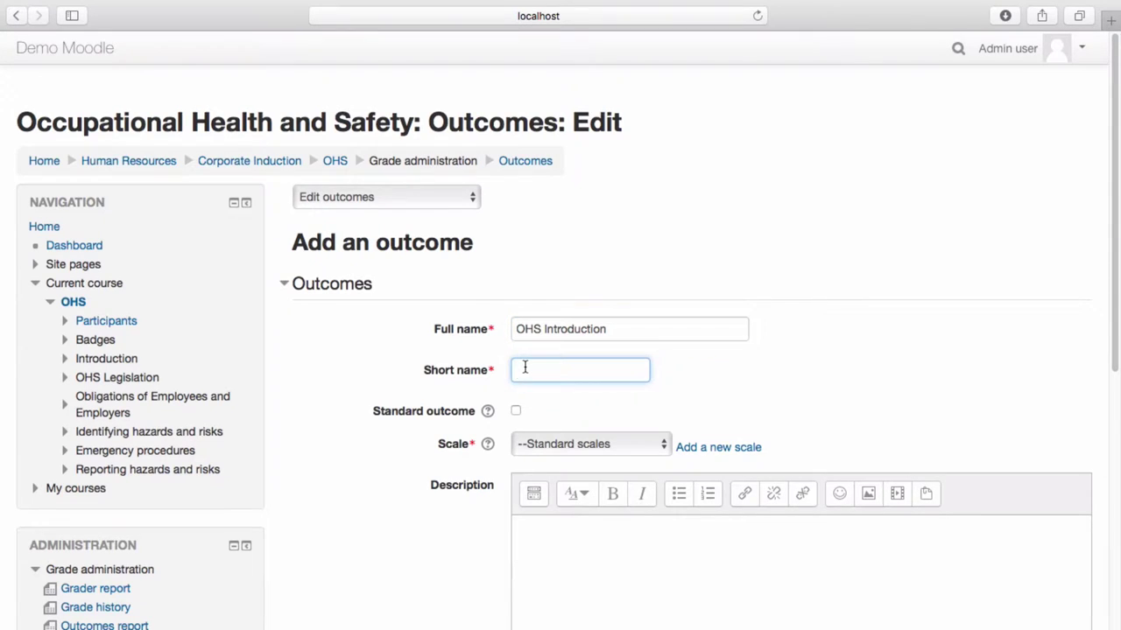
text(OHS I)
text(ntro)
drag(1115, 347, 1101, 474)
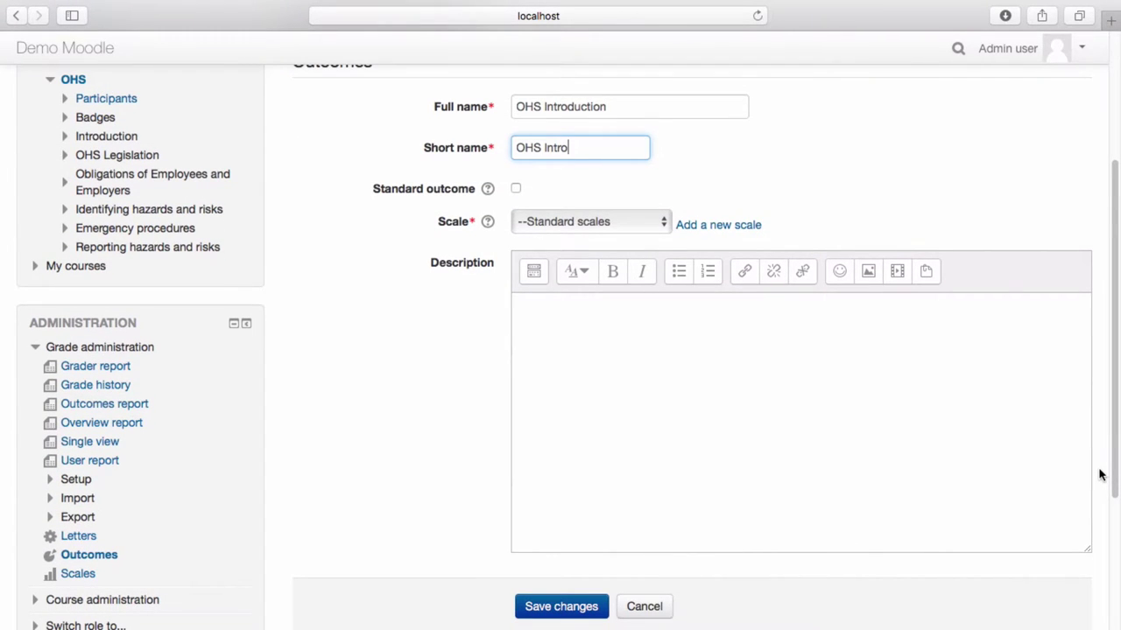
click(619, 223)
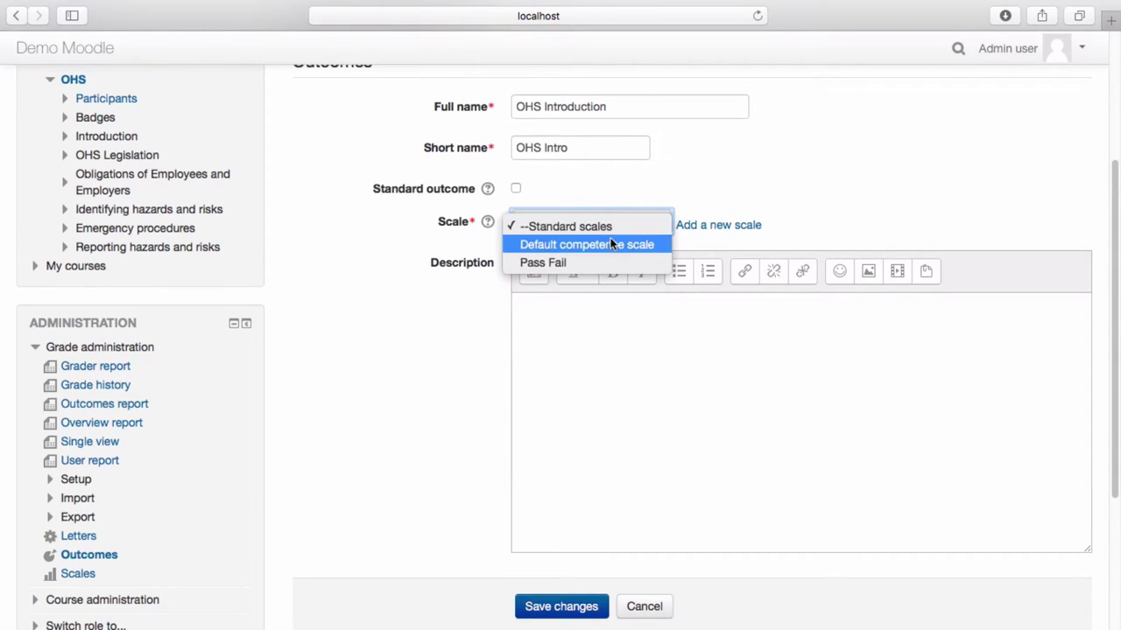
click(562, 261)
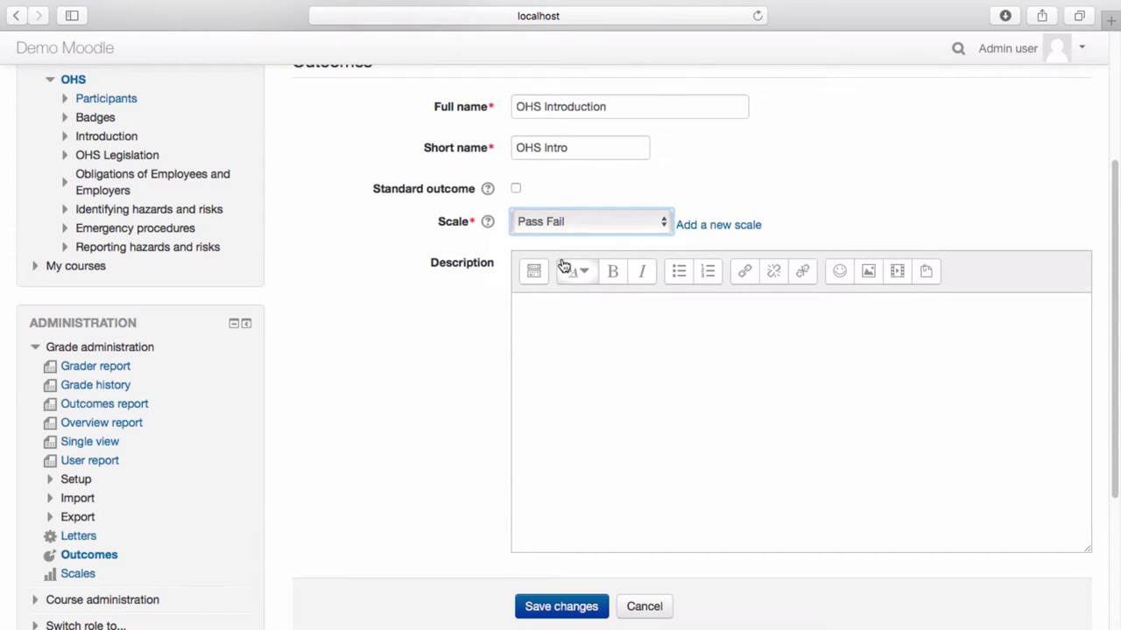
click(557, 308)
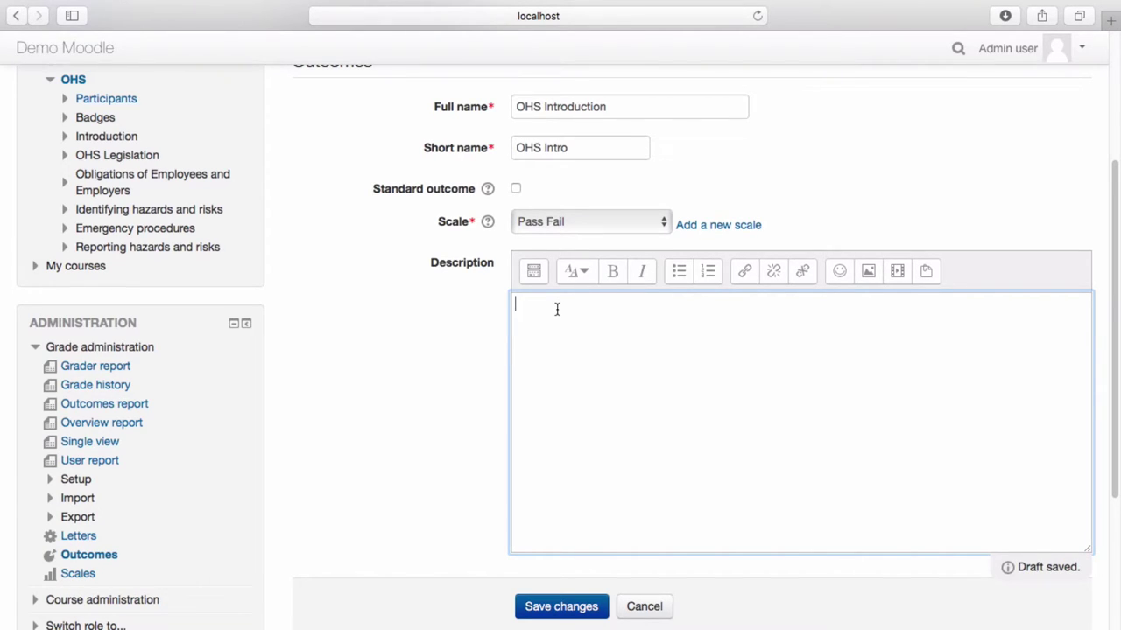
Step: Save the OHS Introduction outcome and return to the OHS course via the breadcrumb
click(560, 607)
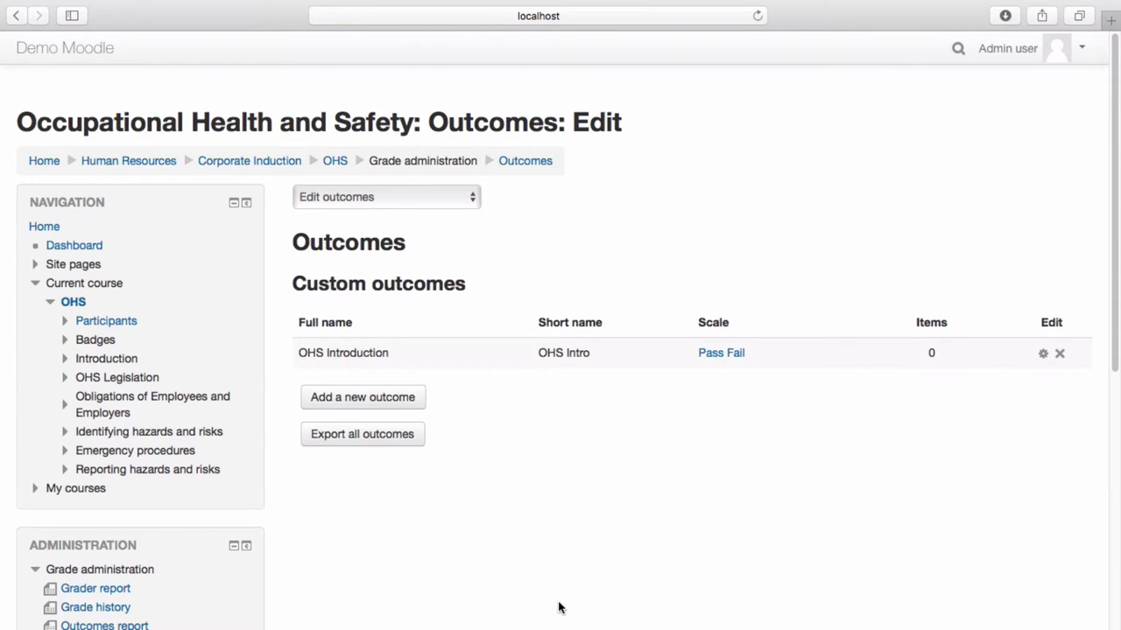
click(336, 166)
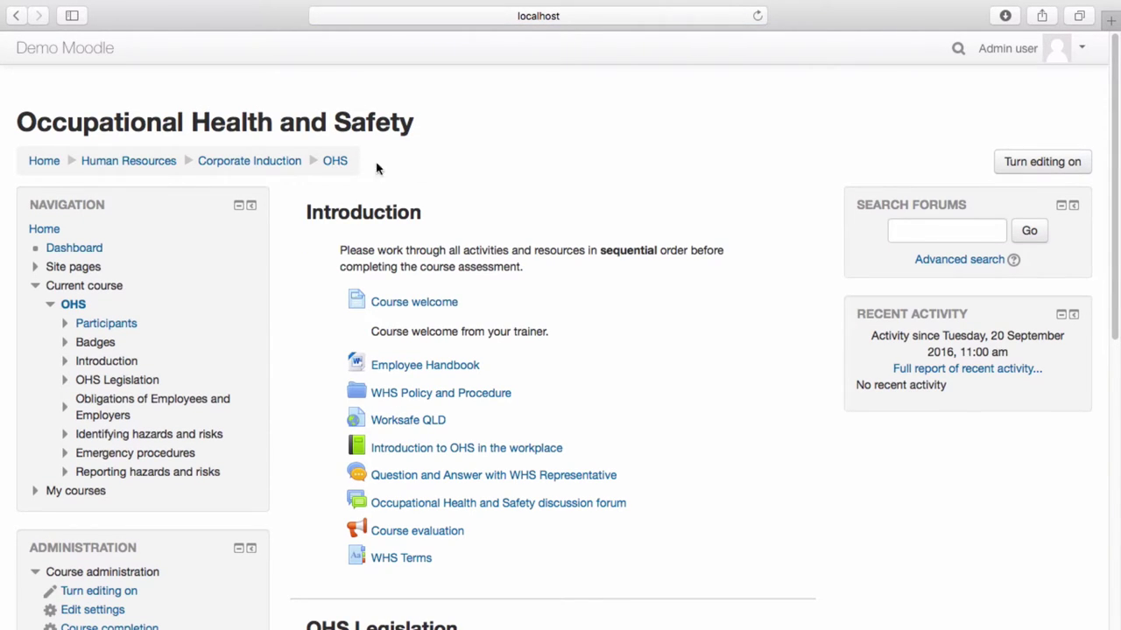
Step: Turn editing on and add an Assignment activity to the Introduction section
click(1033, 162)
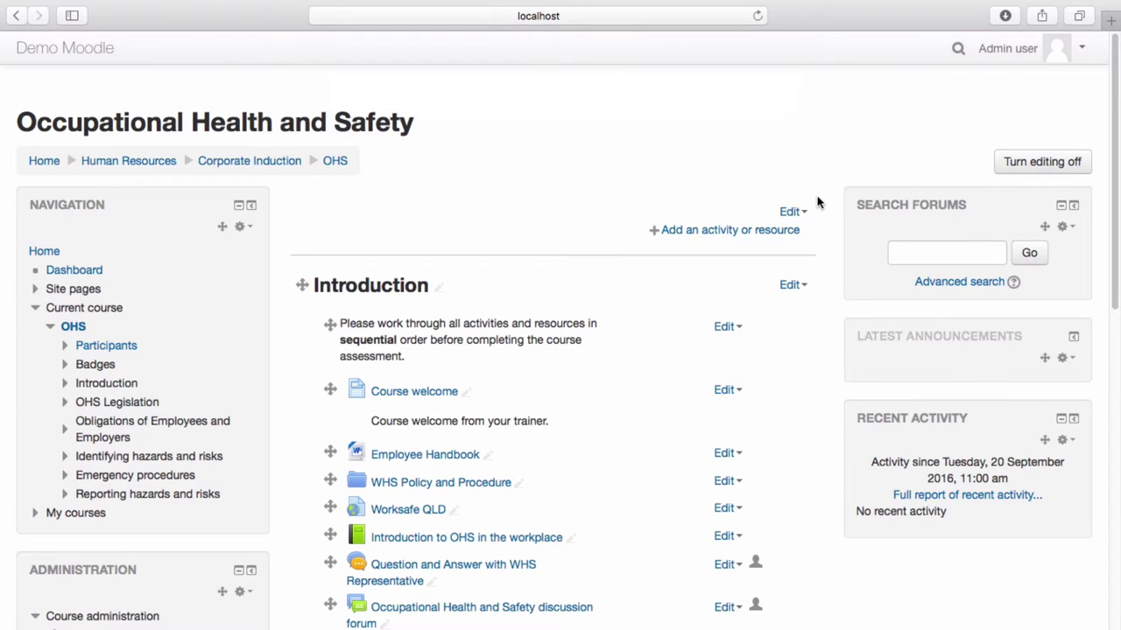
scroll(817, 202, down, 2)
scroll(816, 203, down, 3)
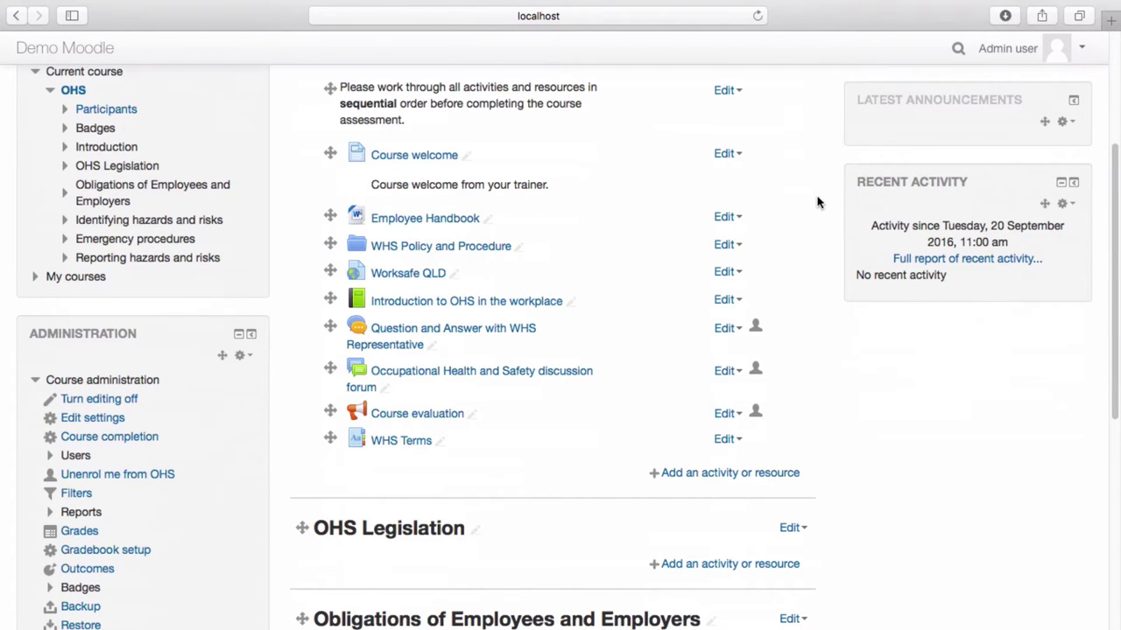
click(750, 473)
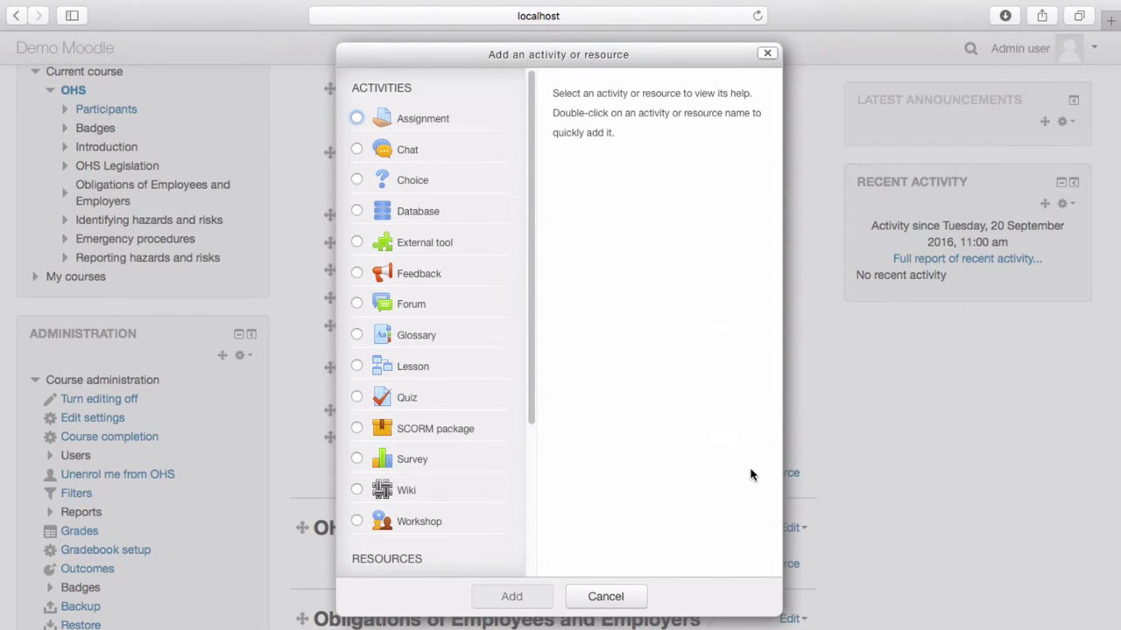
click(393, 120)
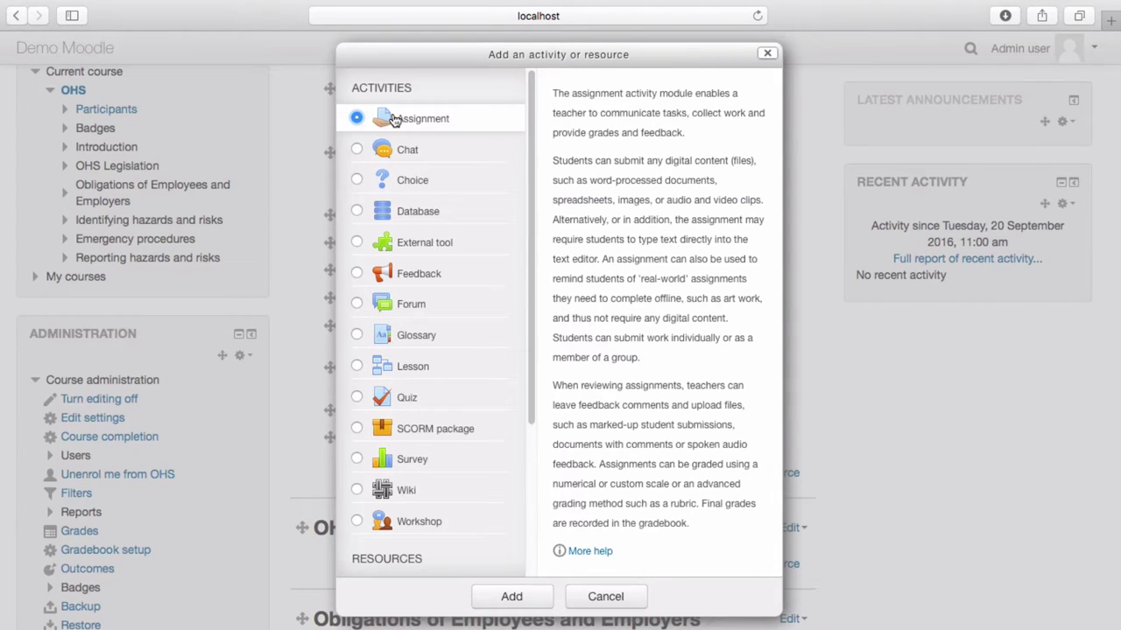
click(515, 595)
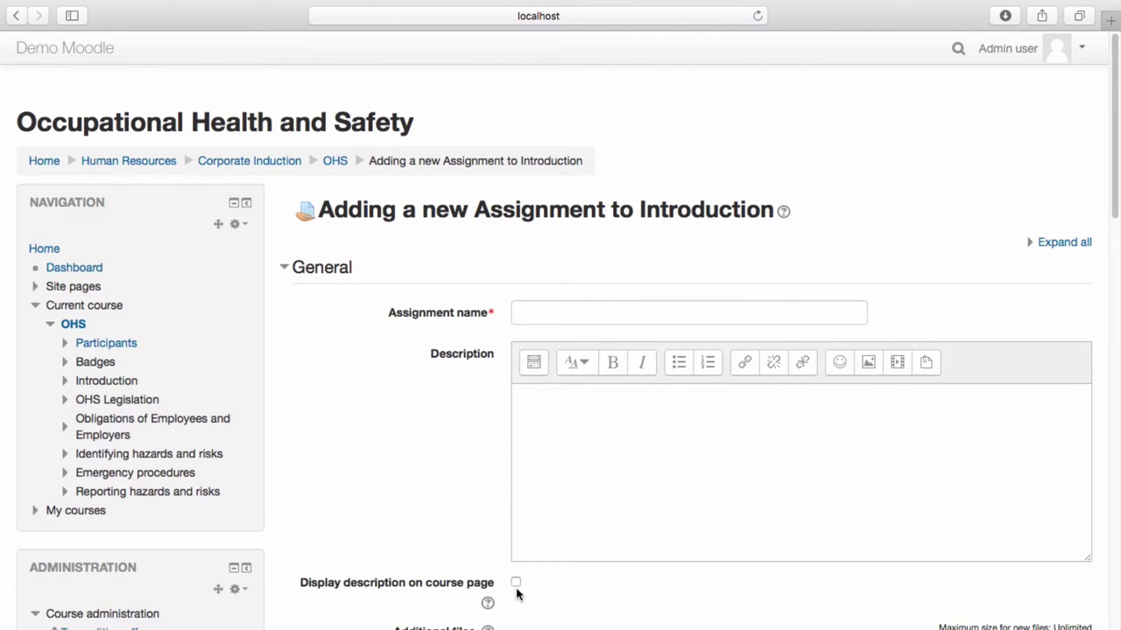
Step: Name the assignment 'OHS Assignment' and review its availability and submission type settings
click(524, 310)
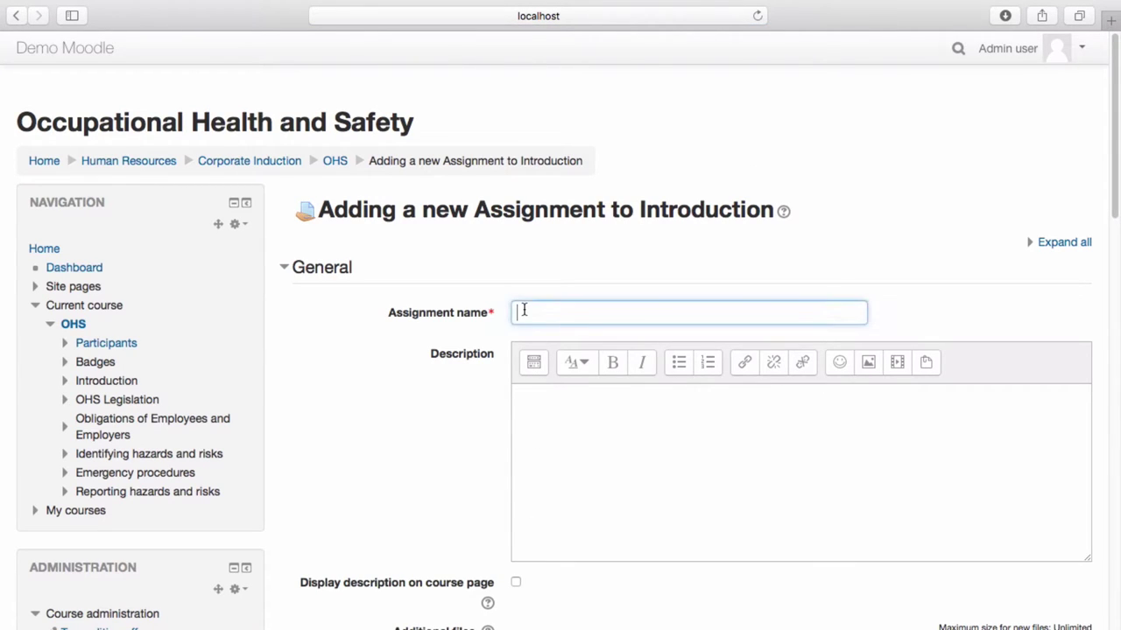
text(OHS As)
text(signment)
click(537, 396)
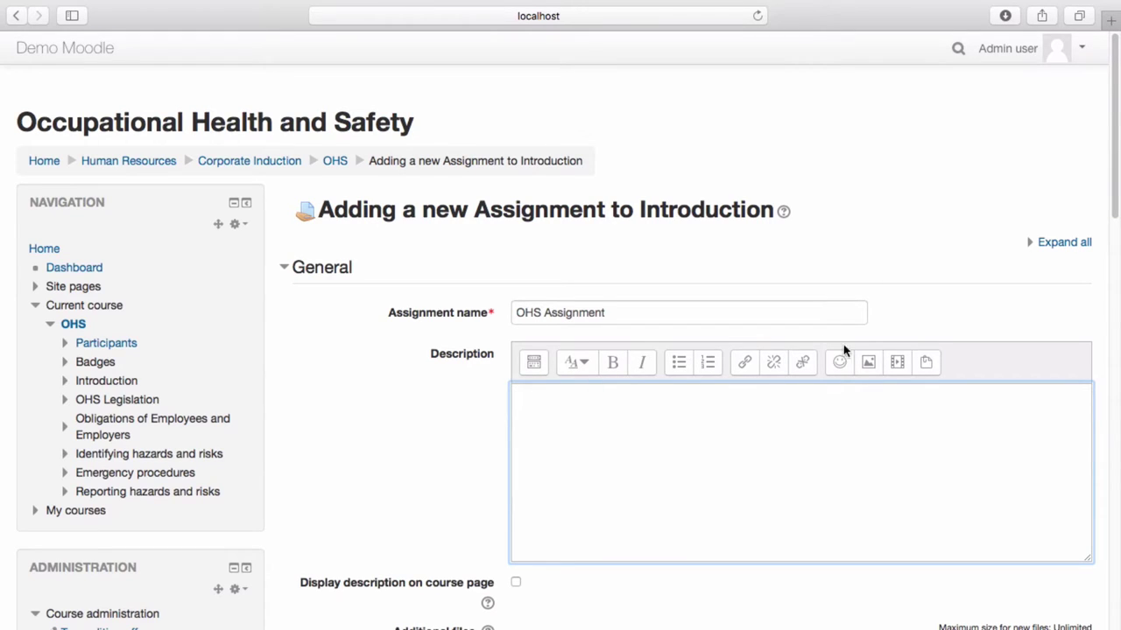
drag(1115, 214, 1112, 363)
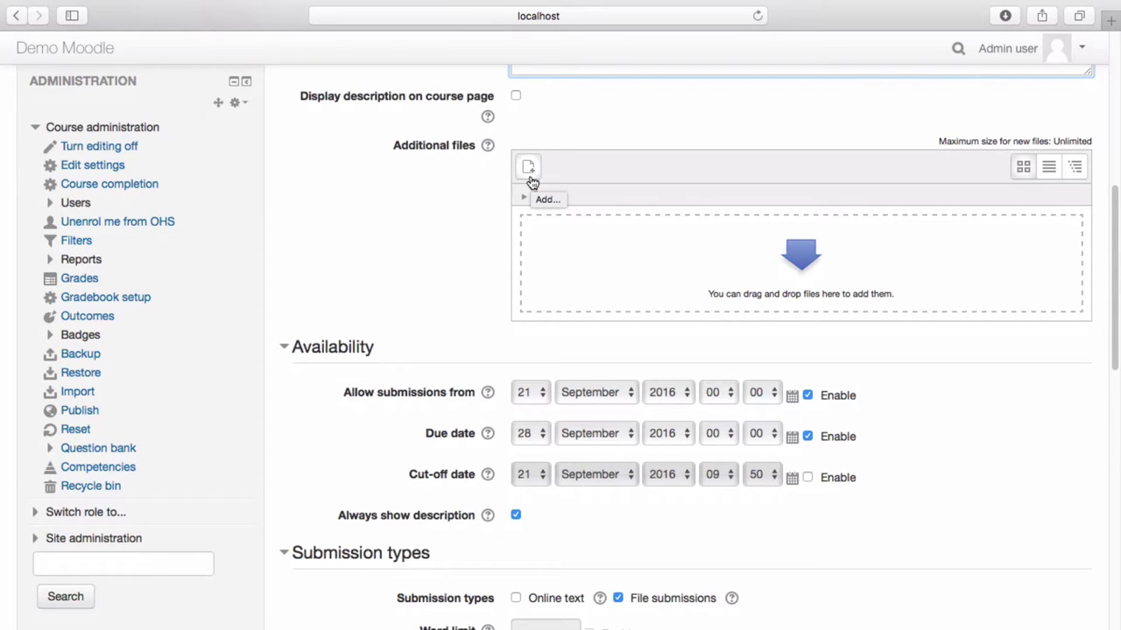
drag(1117, 301, 1117, 338)
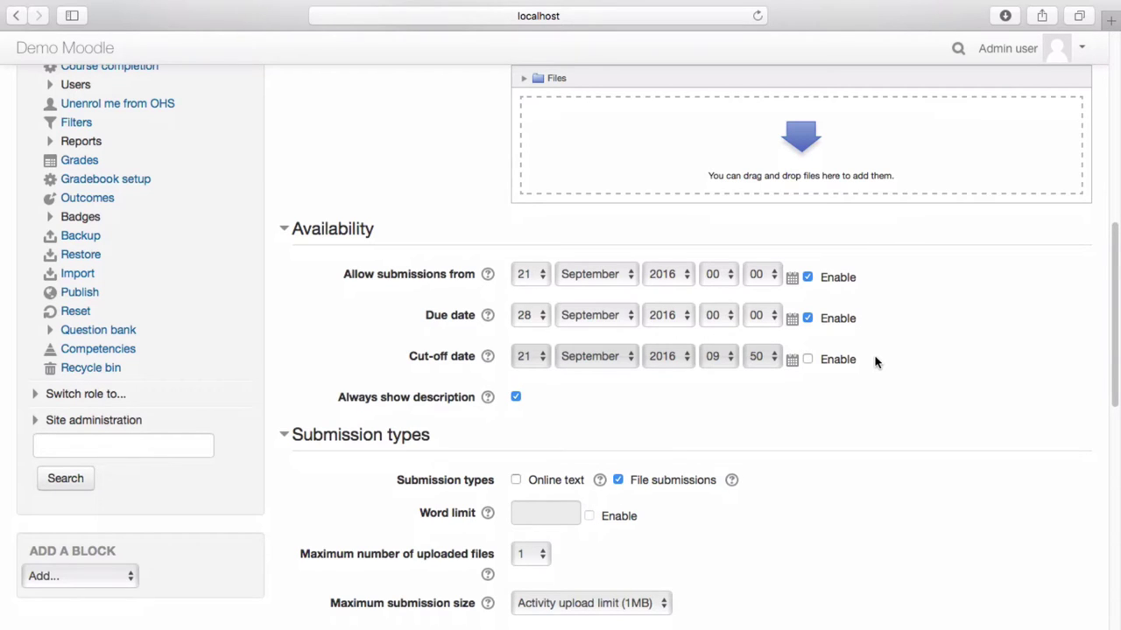
scroll(990, 331, down, 3)
scroll(963, 334, down, 3)
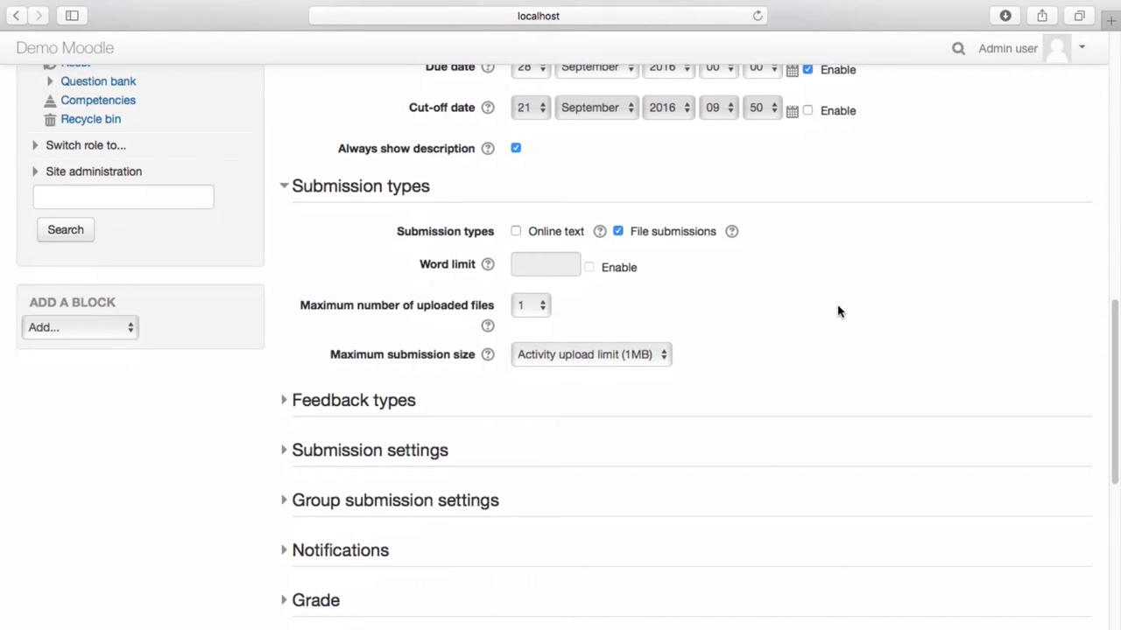
Step: Tick the OHS Introduction outcome for the assignment, then save and return to the course
click(383, 410)
drag(1113, 405, 1108, 493)
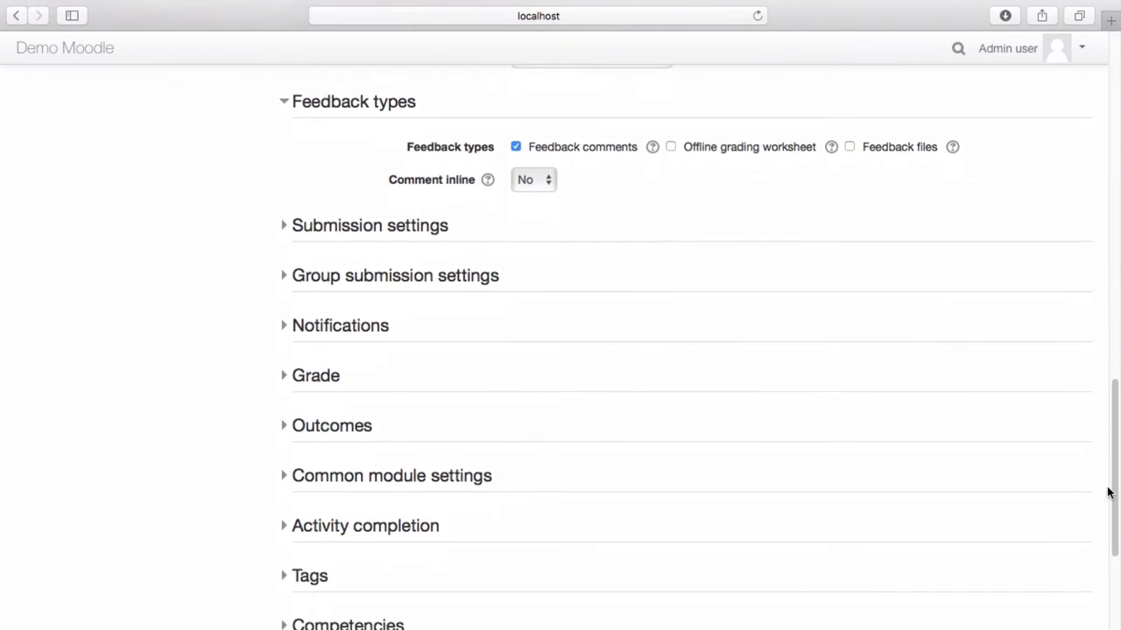
scroll(1107, 495, down, 3)
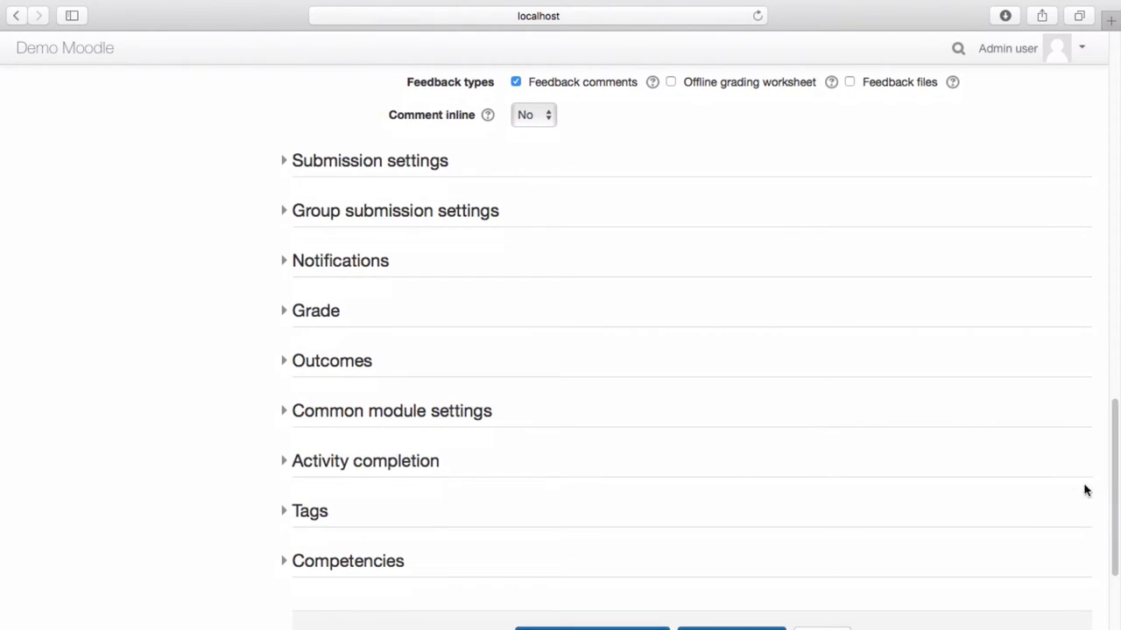
scroll(278, 211, up, 2)
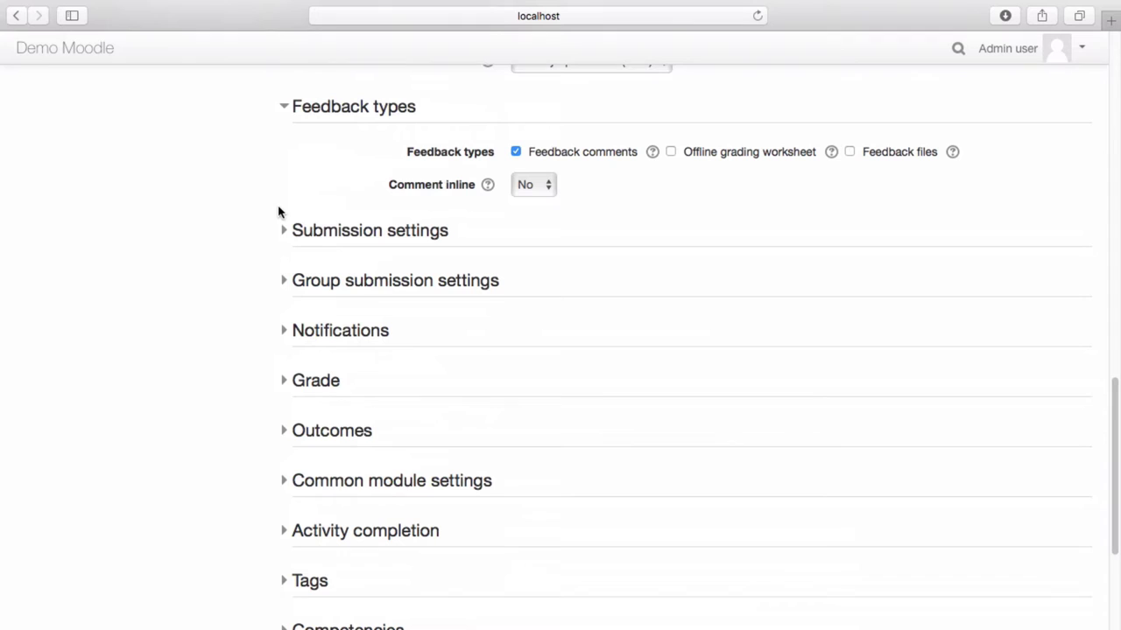
click(347, 436)
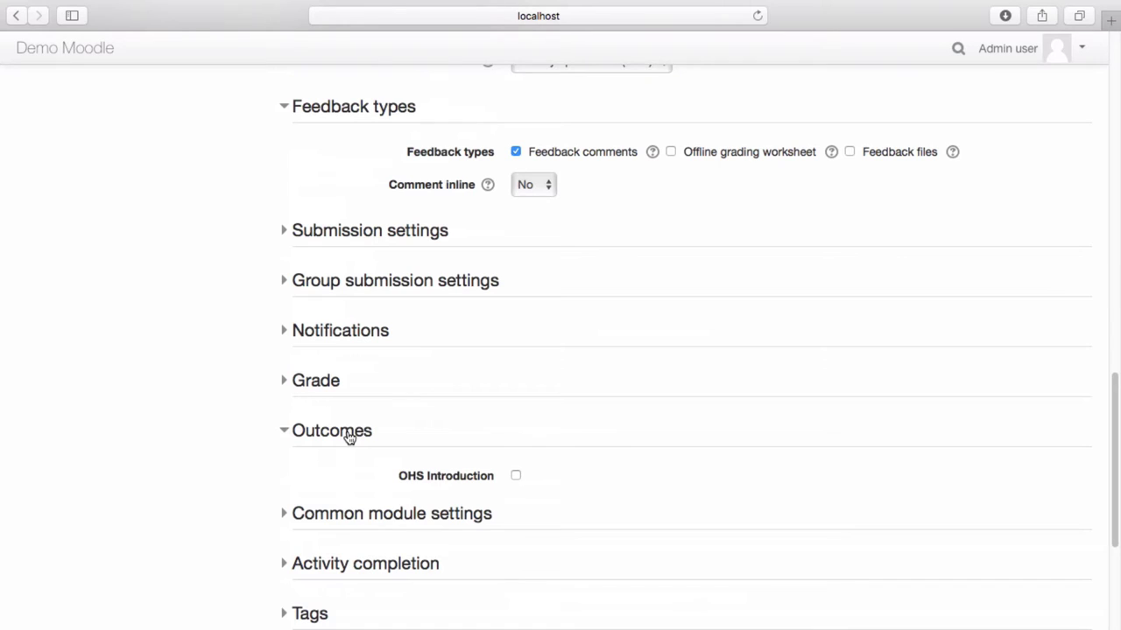
click(516, 476)
scroll(517, 476, down, 2)
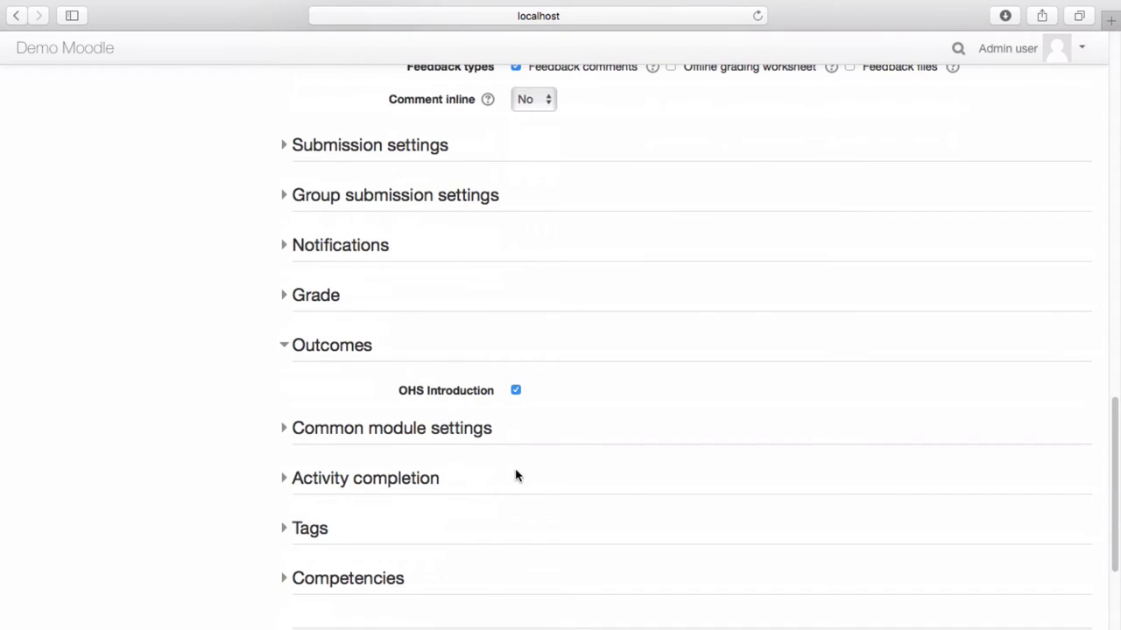
scroll(515, 476, down, 3)
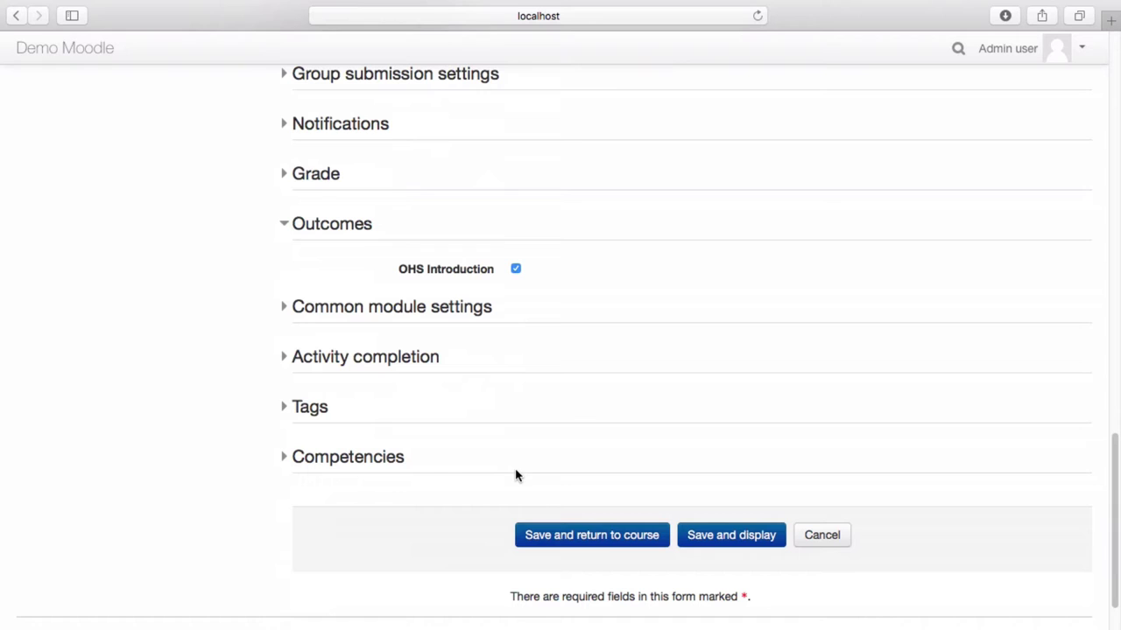
click(569, 536)
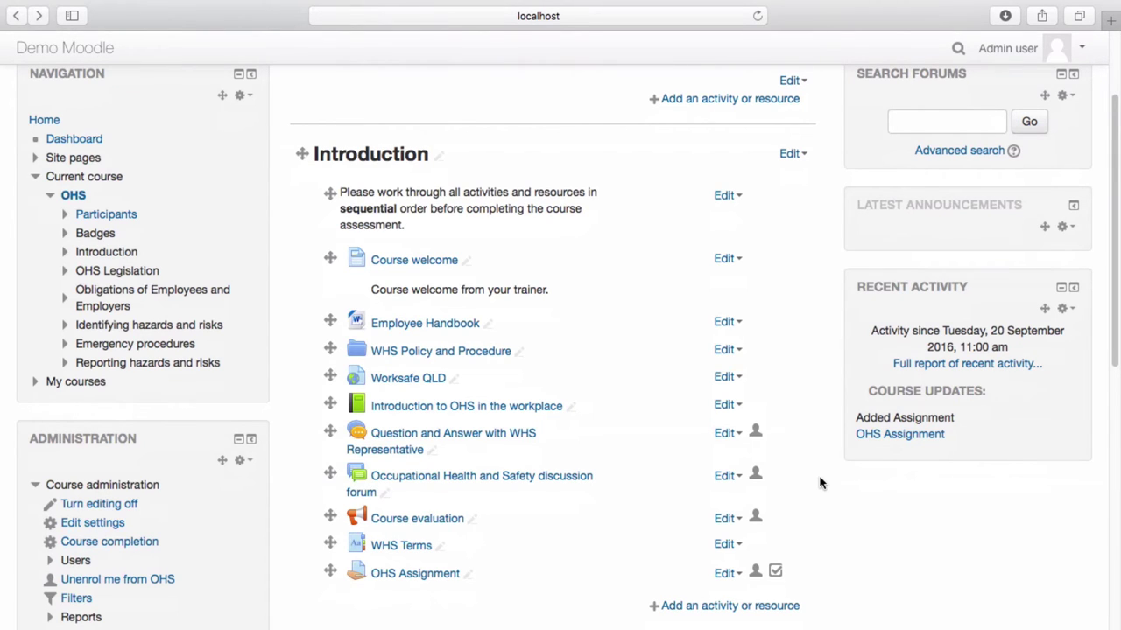
Step: Switch the course role to Student and open the OHS Assignment
scroll(820, 482, down, 5)
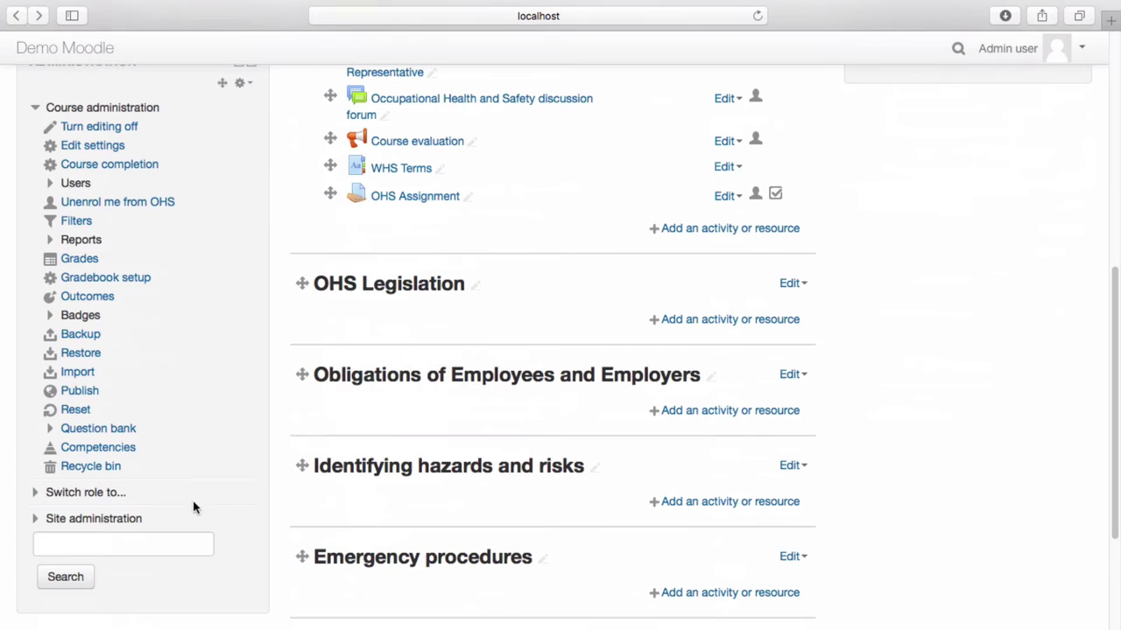
click(101, 495)
scroll(87, 582, down, 1)
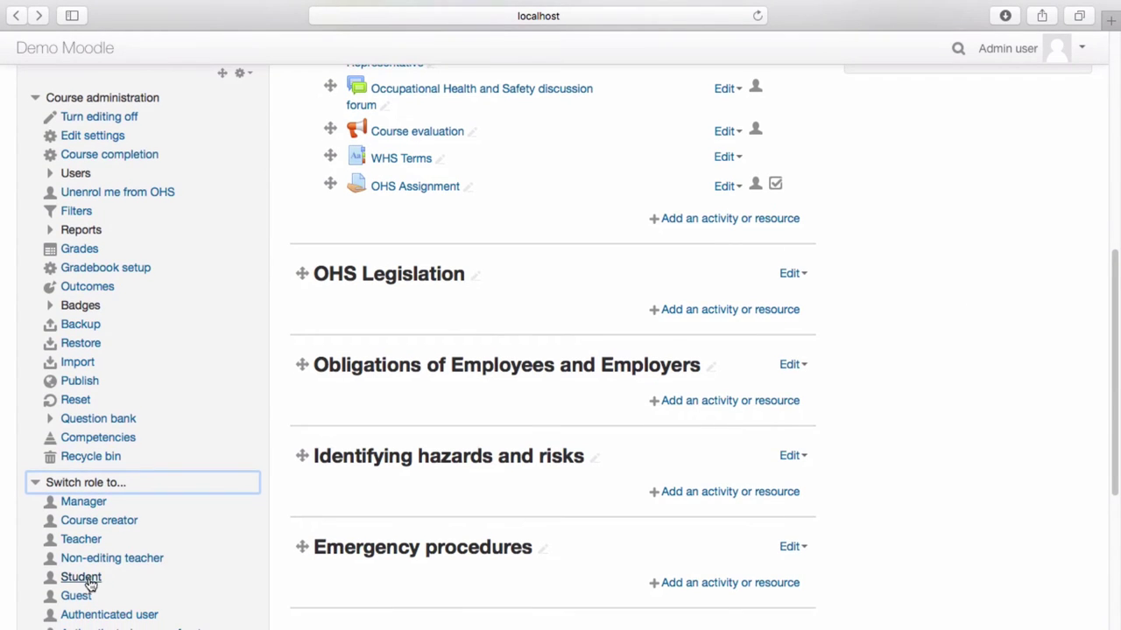
click(90, 582)
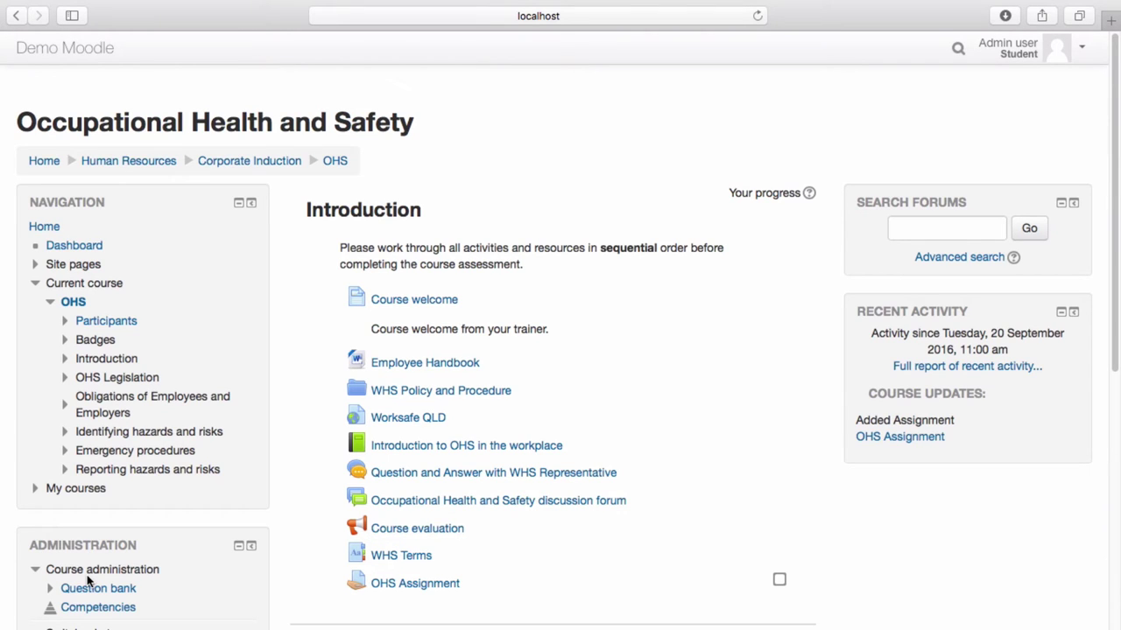
click(390, 584)
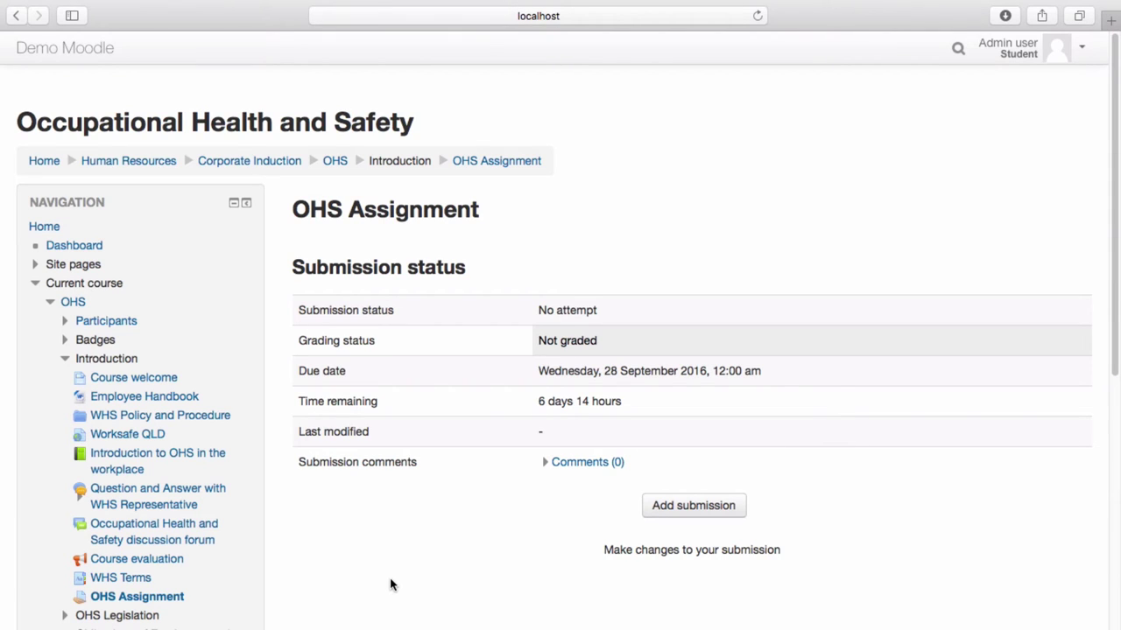
Step: Upload Jos safety analysis.docx from the WHS Policies and Procedures folder and save
click(666, 512)
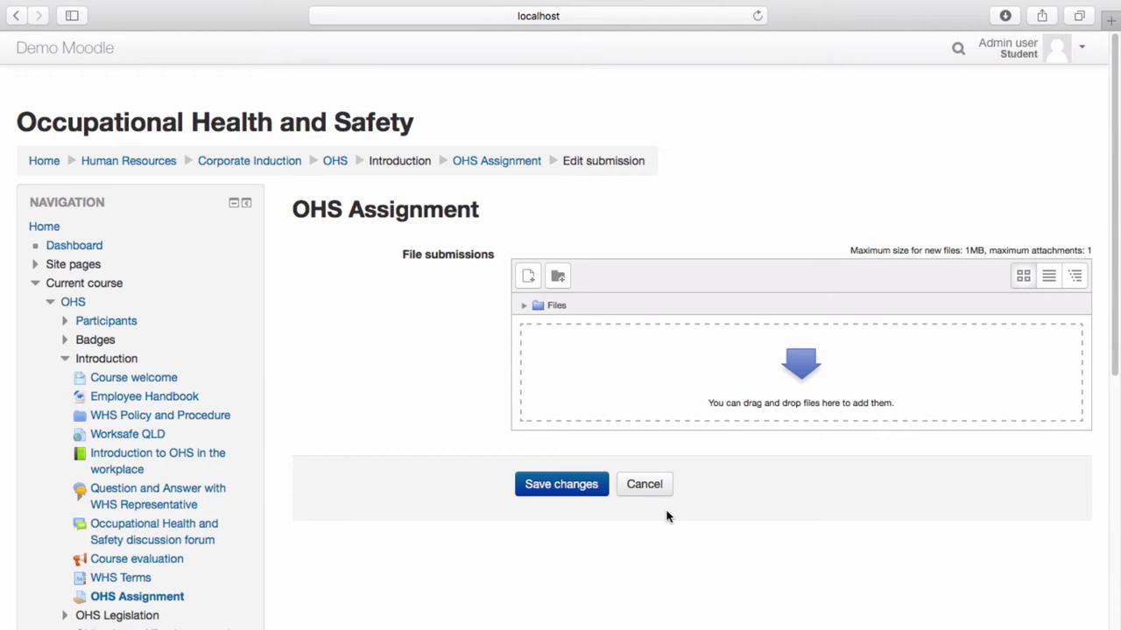
click(529, 277)
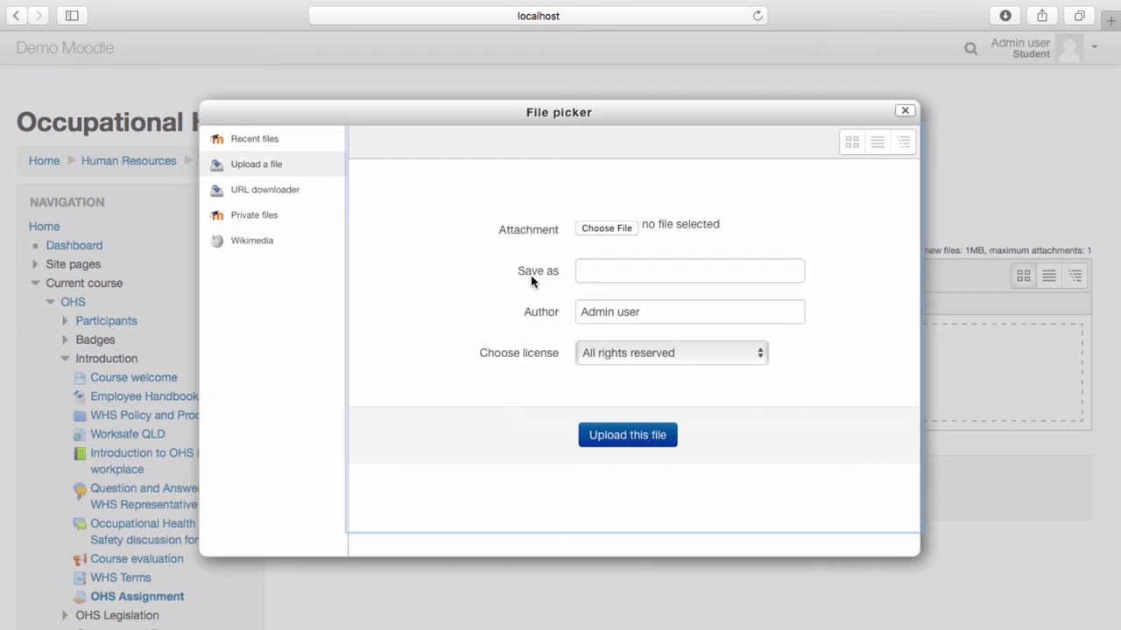
click(607, 228)
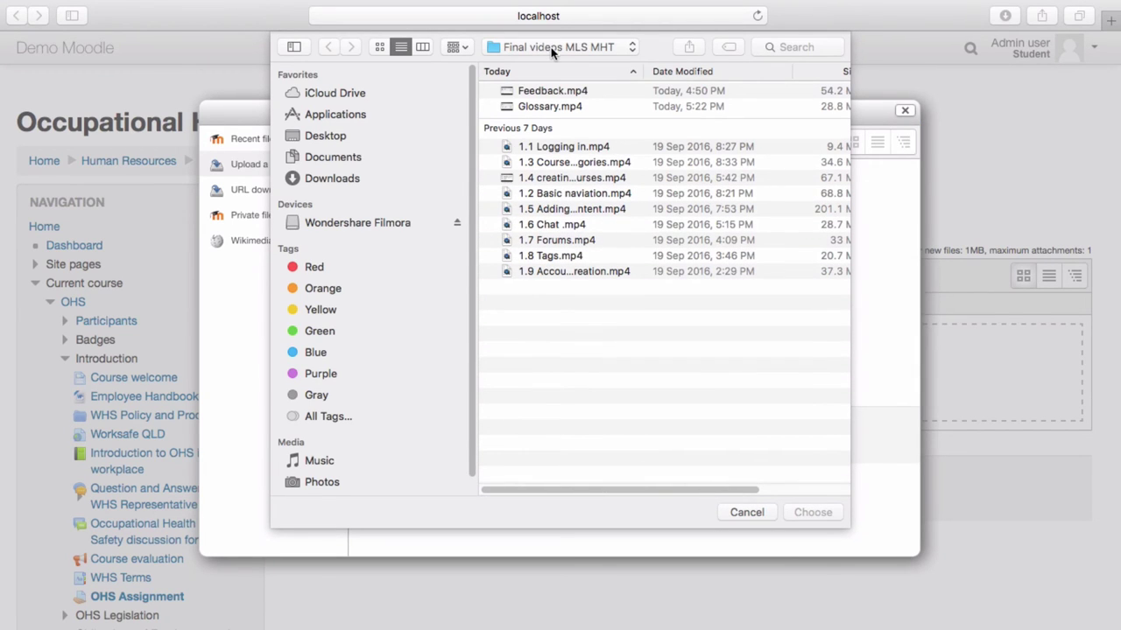
click(624, 52)
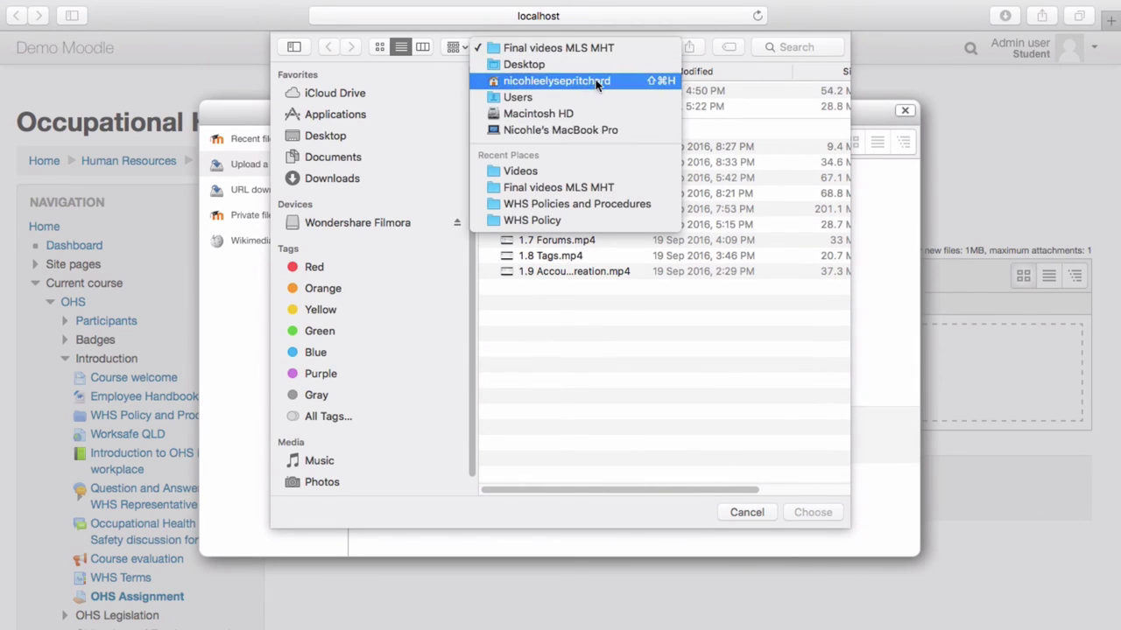
click(560, 207)
click(545, 93)
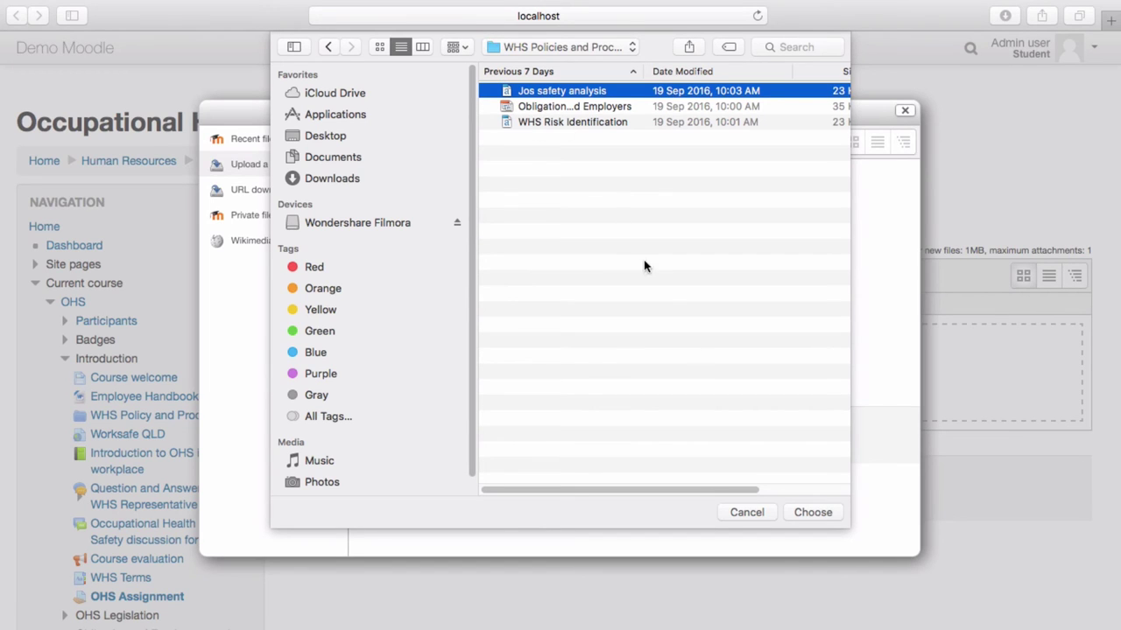
click(811, 514)
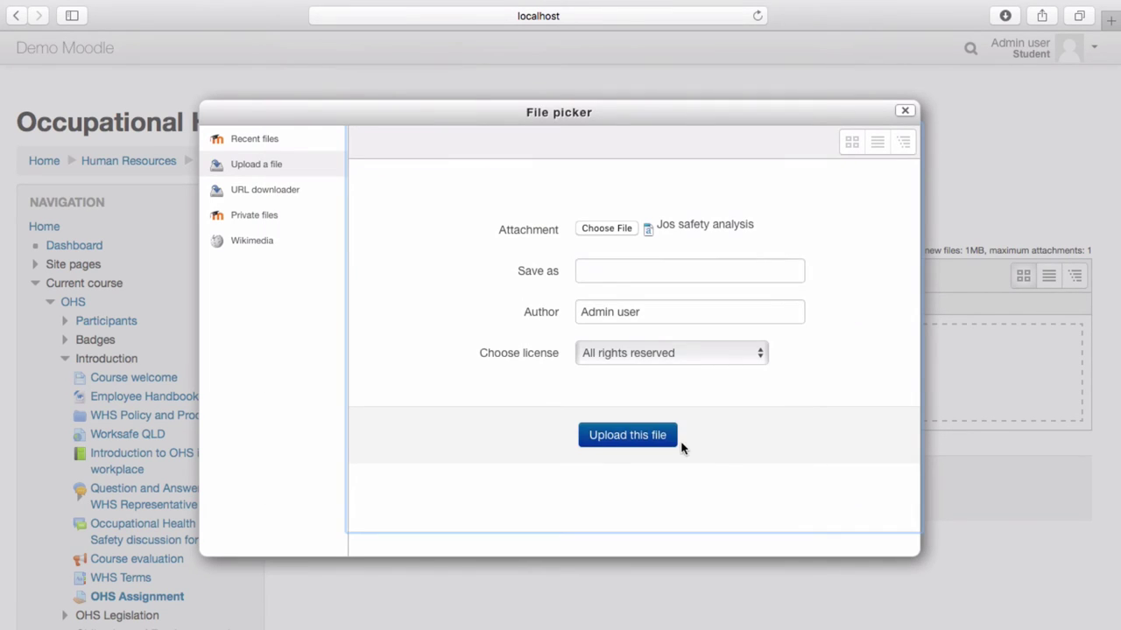
click(634, 438)
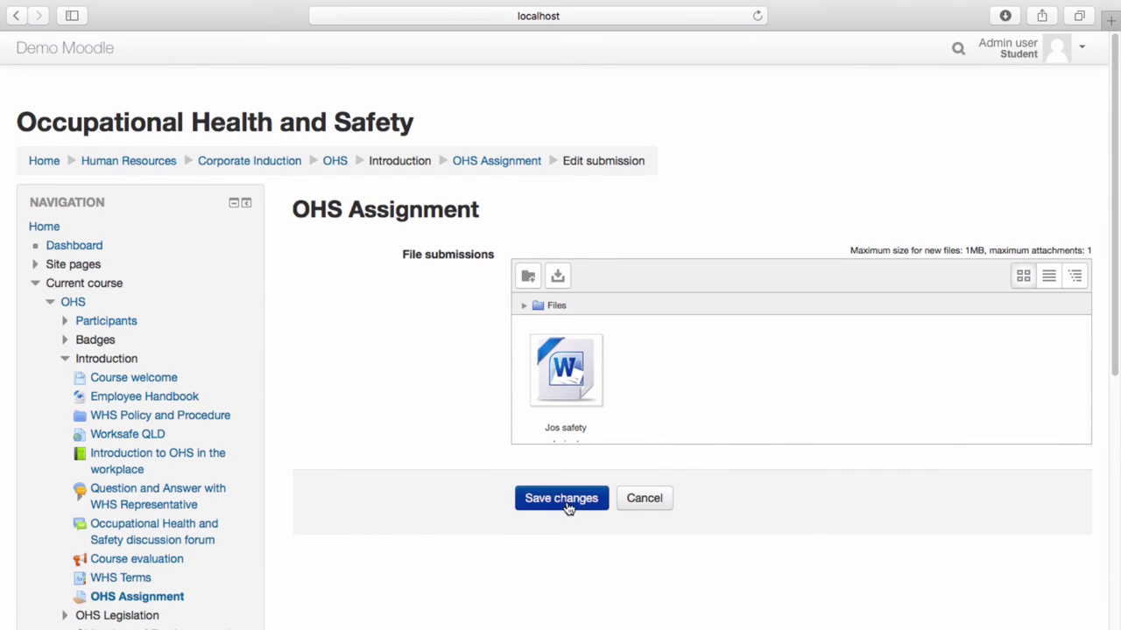
click(563, 501)
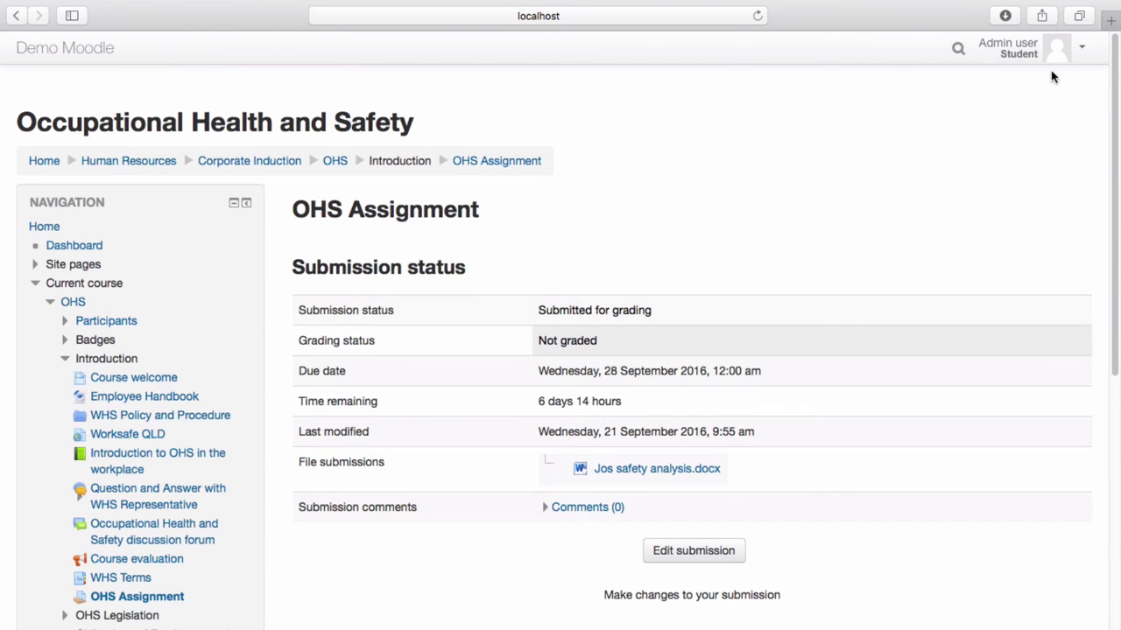
Step: Return to the normal role, switch to Teacher, and list all OHS Assignment submissions
click(1083, 53)
click(1044, 246)
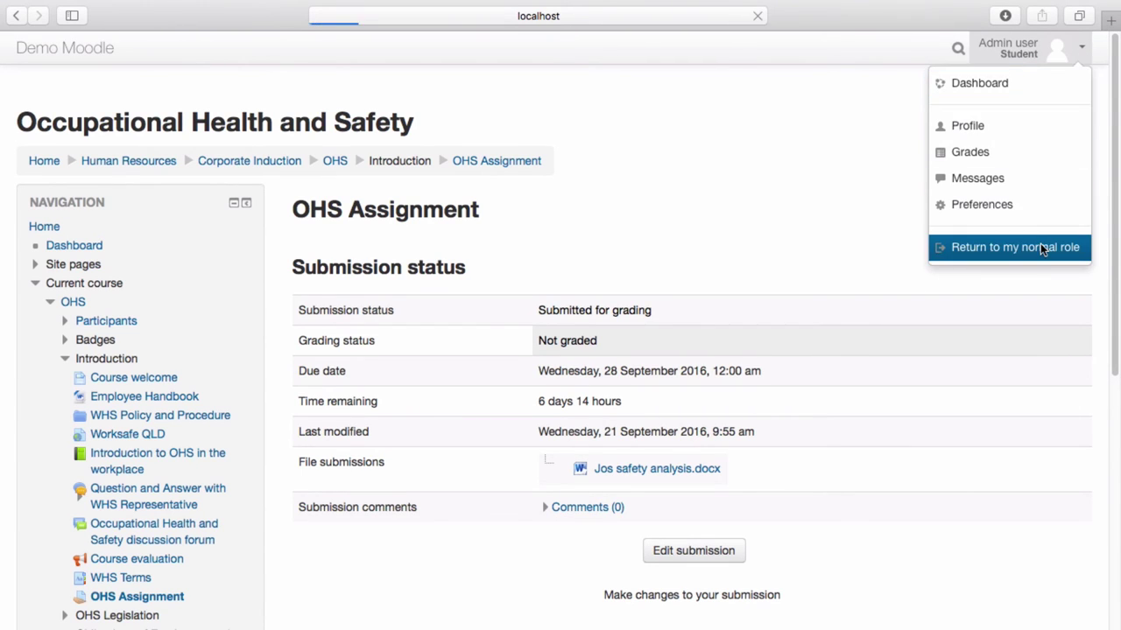
scroll(936, 401, down, 5)
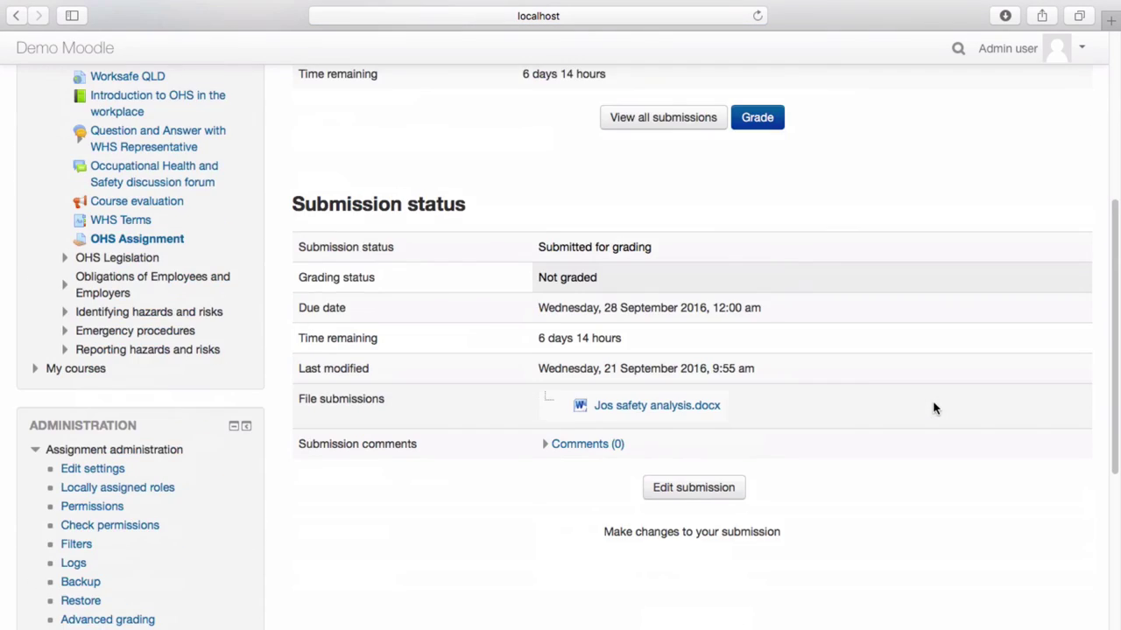
scroll(935, 406, down, 4)
click(99, 457)
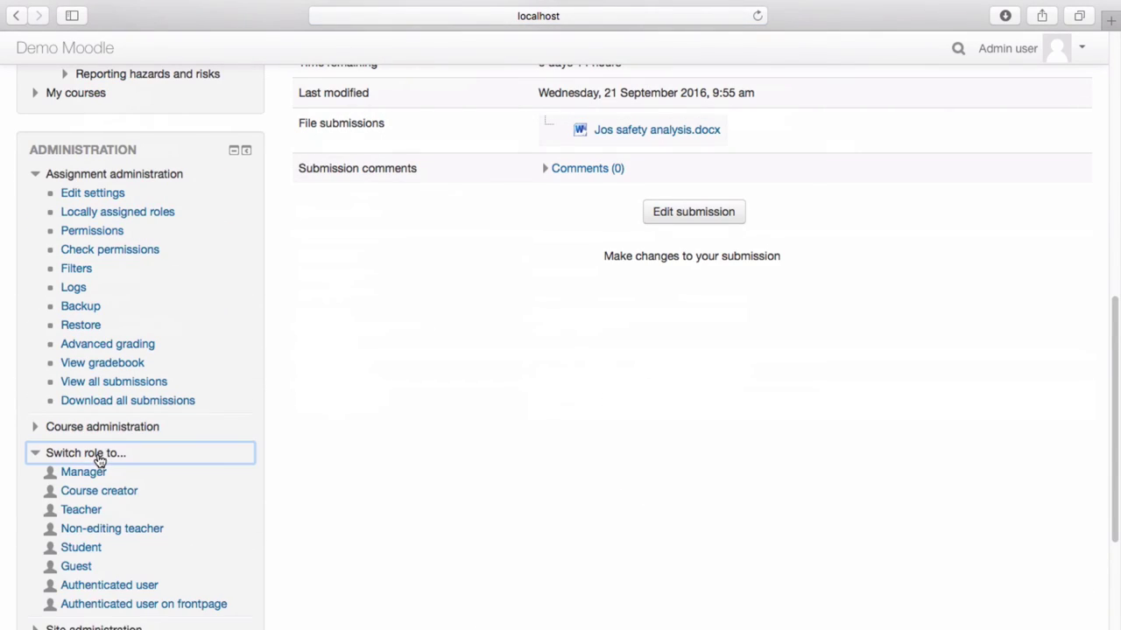
click(87, 512)
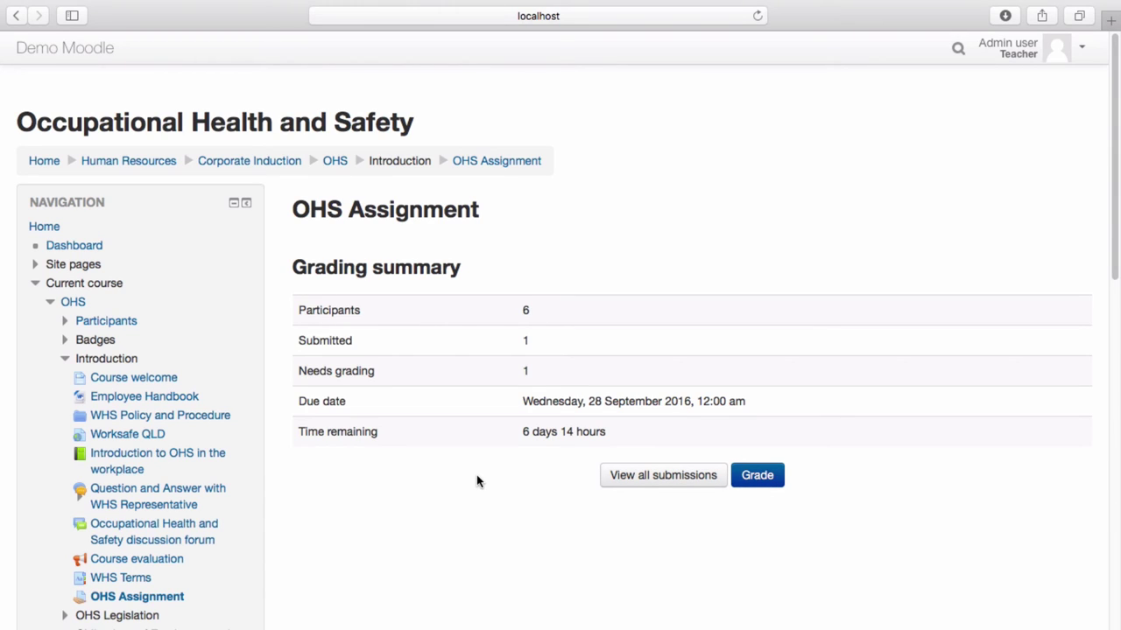
click(672, 484)
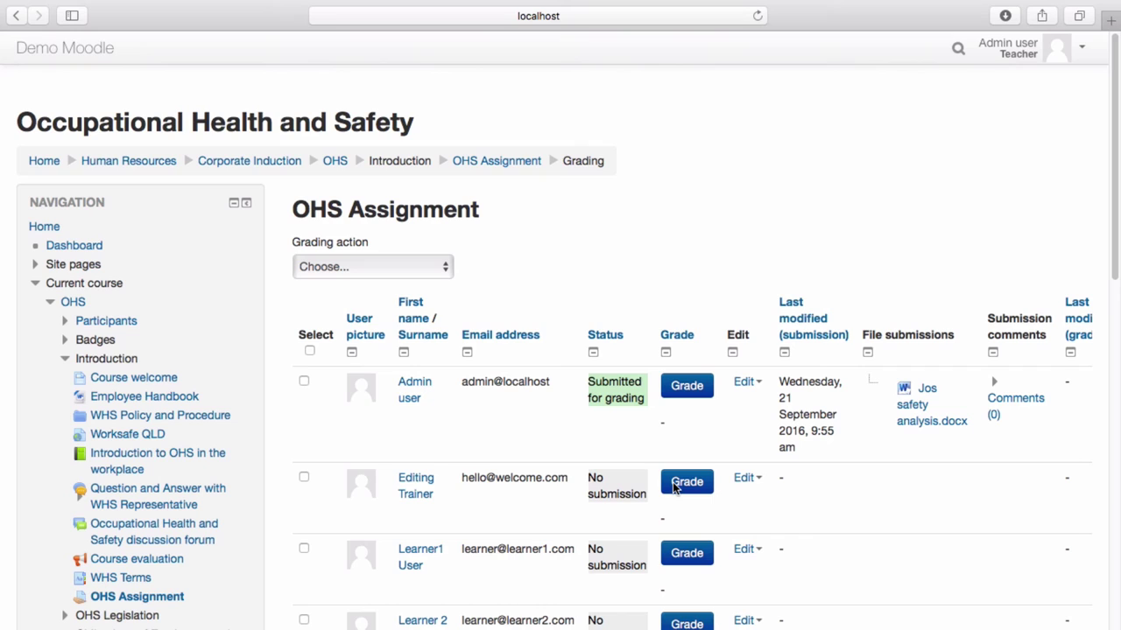
Step: Grade the Jos safety analysis submission with OHS Introduction Pass and 100 out of 100
click(686, 388)
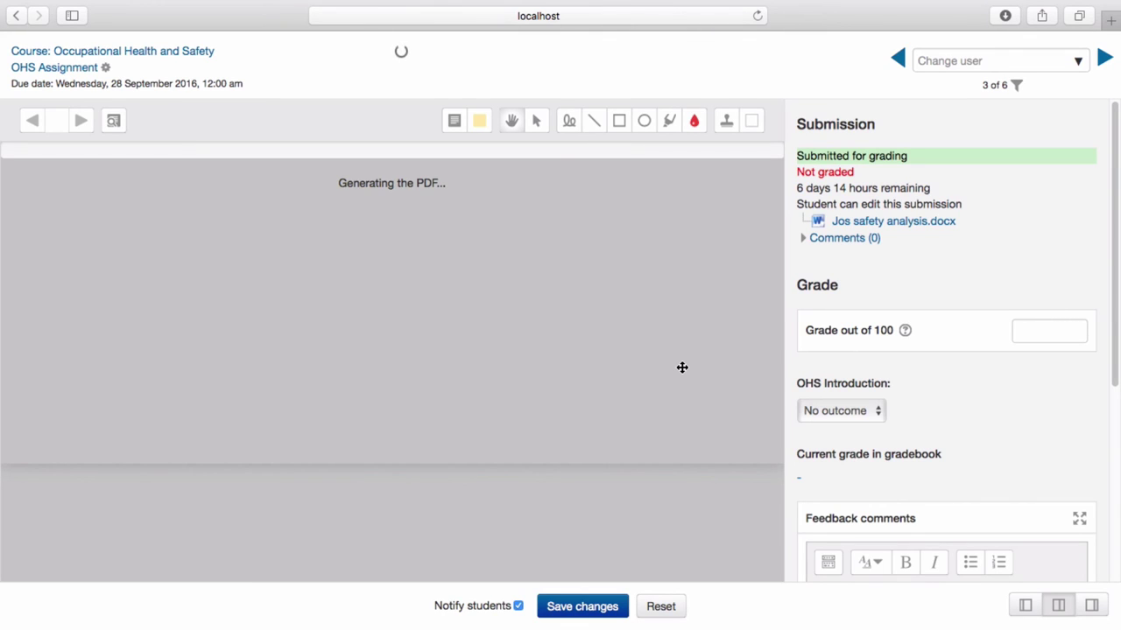
click(826, 416)
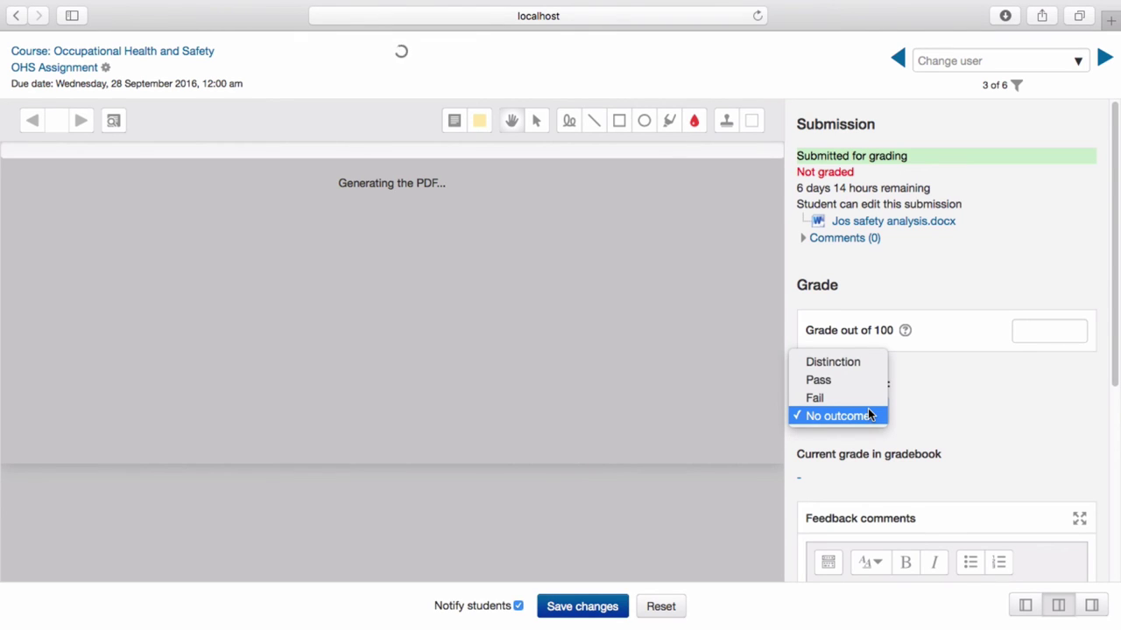
click(850, 380)
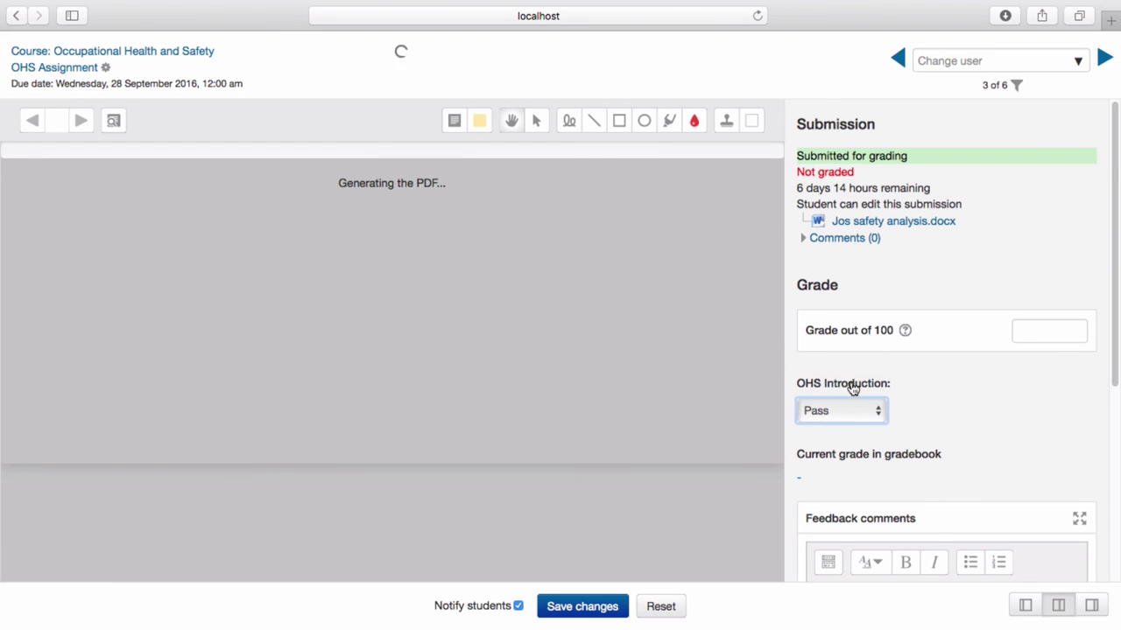
click(933, 419)
scroll(936, 426, down, 1)
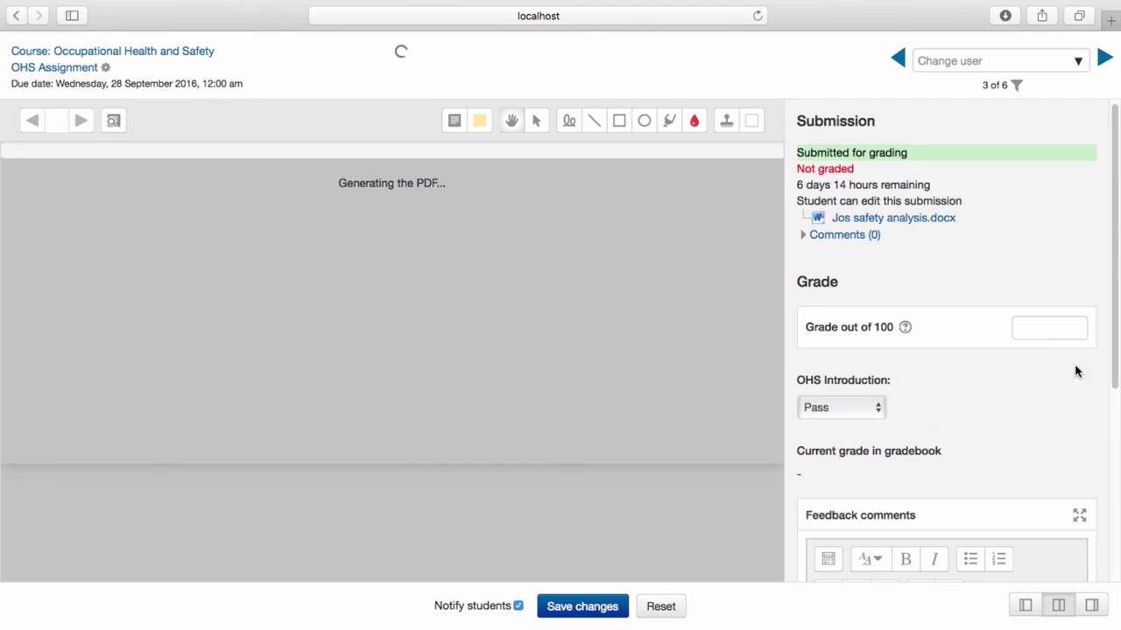
click(1067, 335)
text(100)
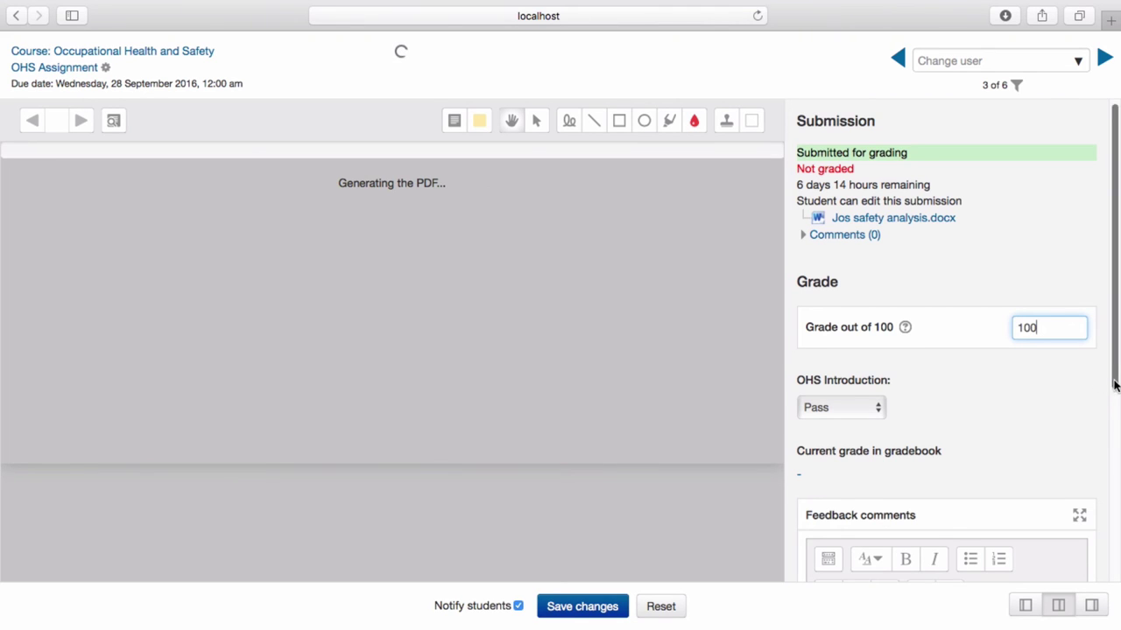
drag(1115, 383, 1116, 573)
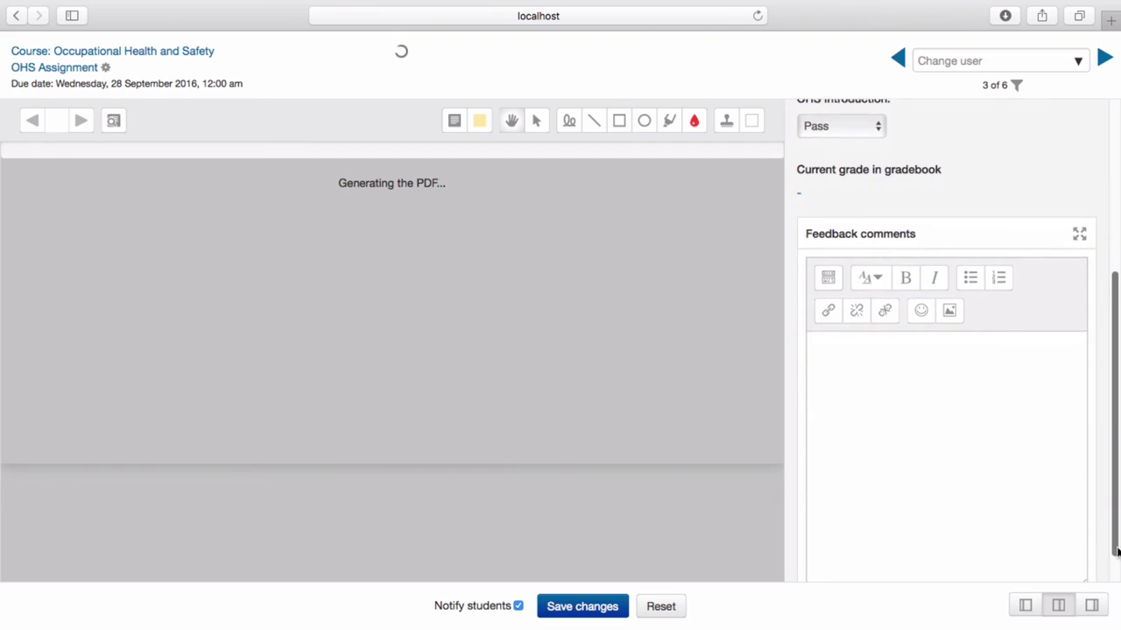